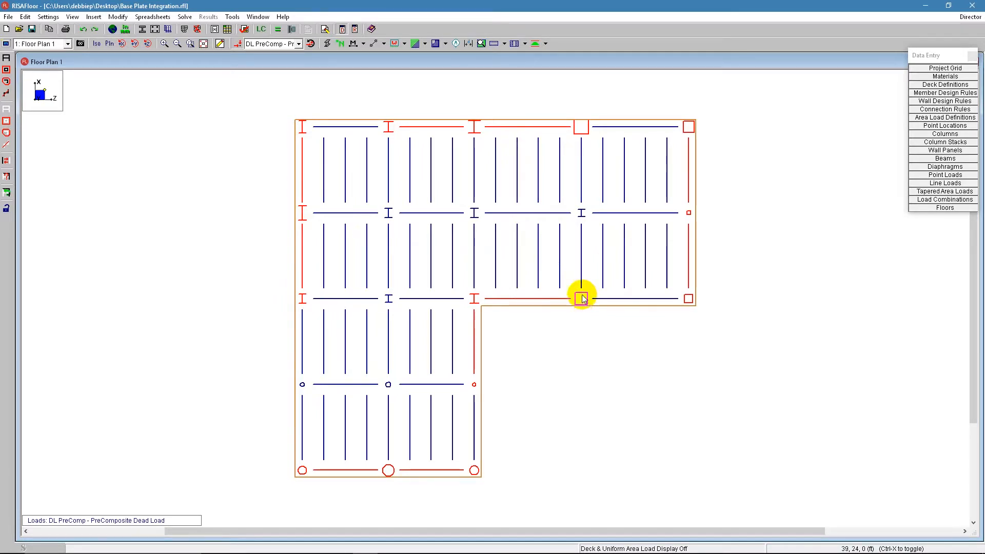
# Inspect the full 3D model from another angle, then return to Floor Plan 1
pyautogui.click(58, 46)
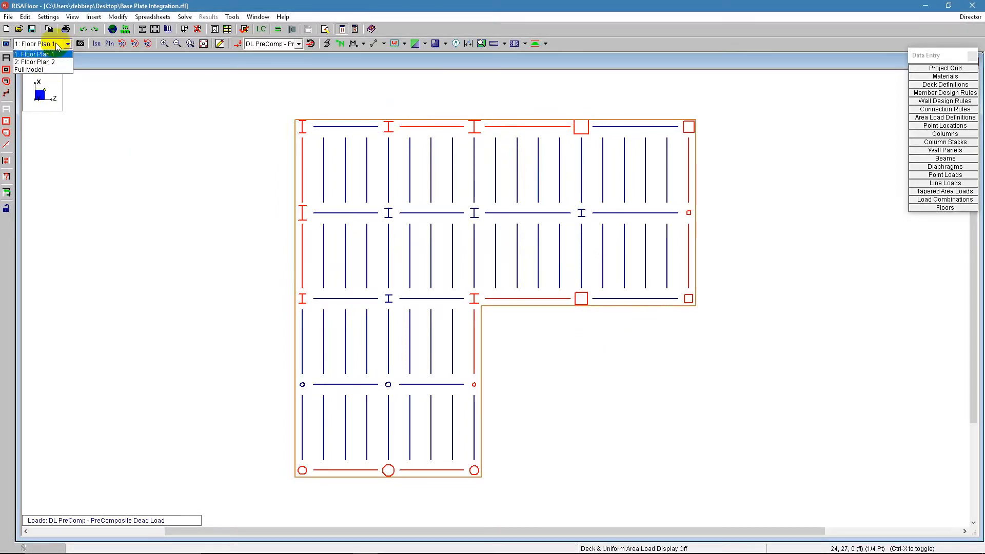
pyautogui.click(51, 70)
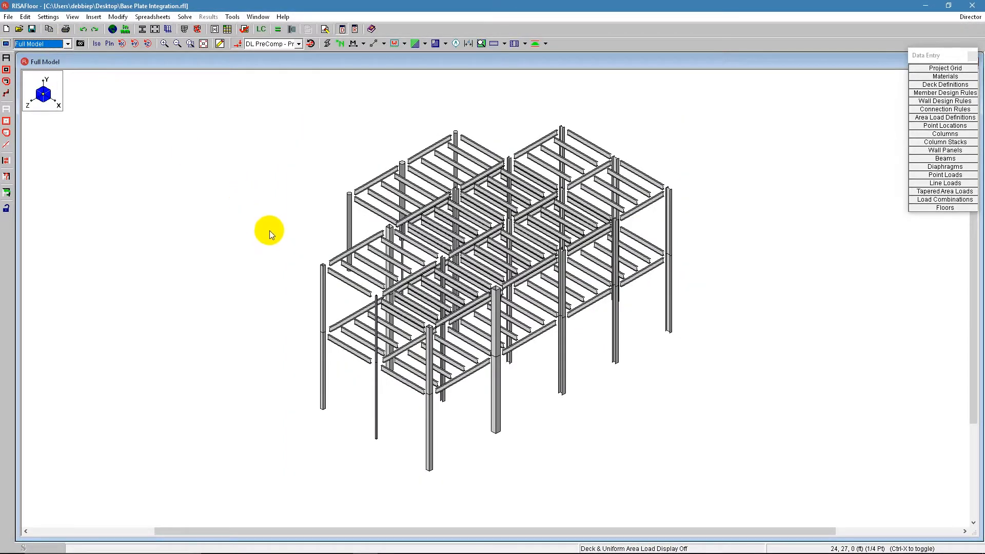
pyautogui.moveTo(307, 251)
pyautogui.mouseDown()
pyautogui.moveTo(321, 255)
pyautogui.moveTo(317, 239)
pyautogui.moveTo(308, 250)
pyautogui.mouseUp()
pyautogui.moveTo(427, 314); pyautogui.dragTo(622, 260)
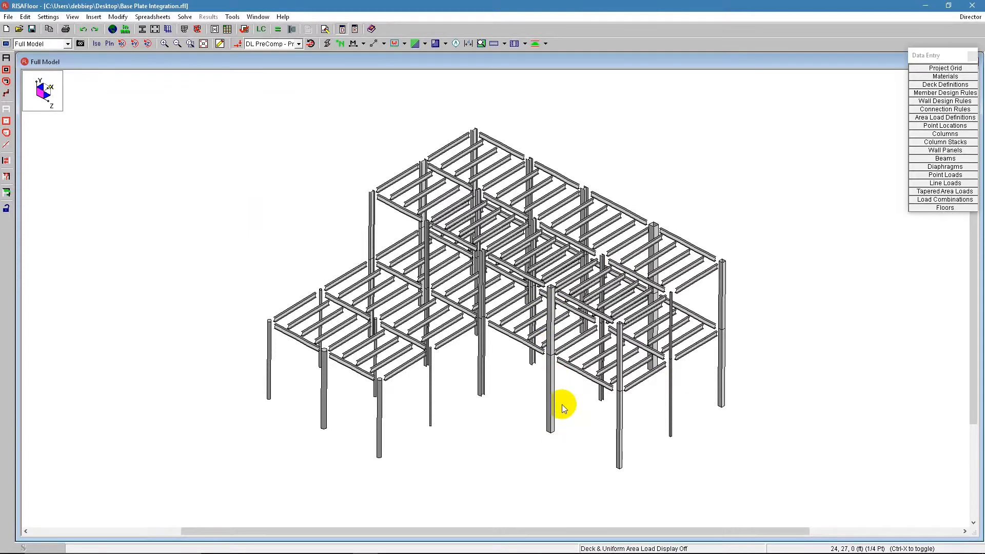
pyautogui.click(50, 45)
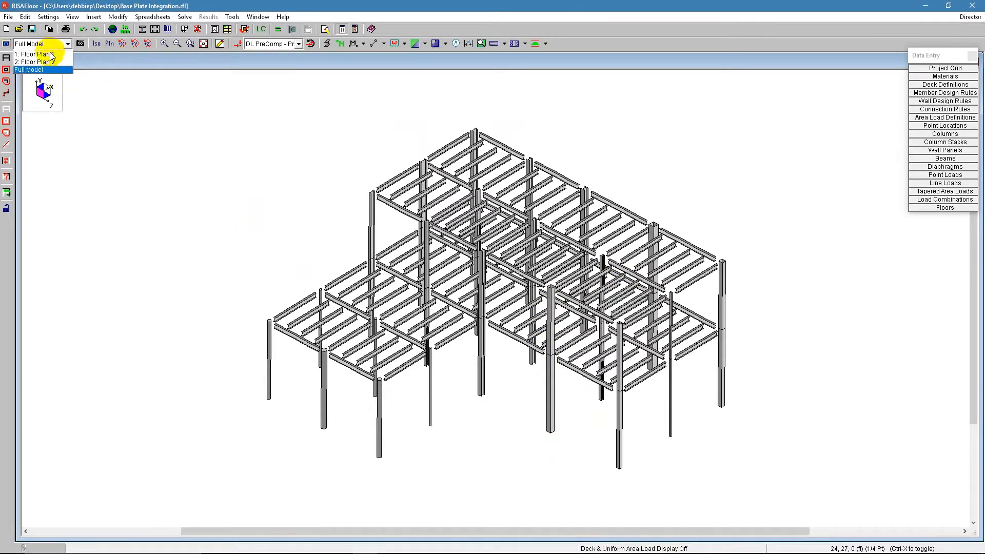
pyautogui.click(52, 59)
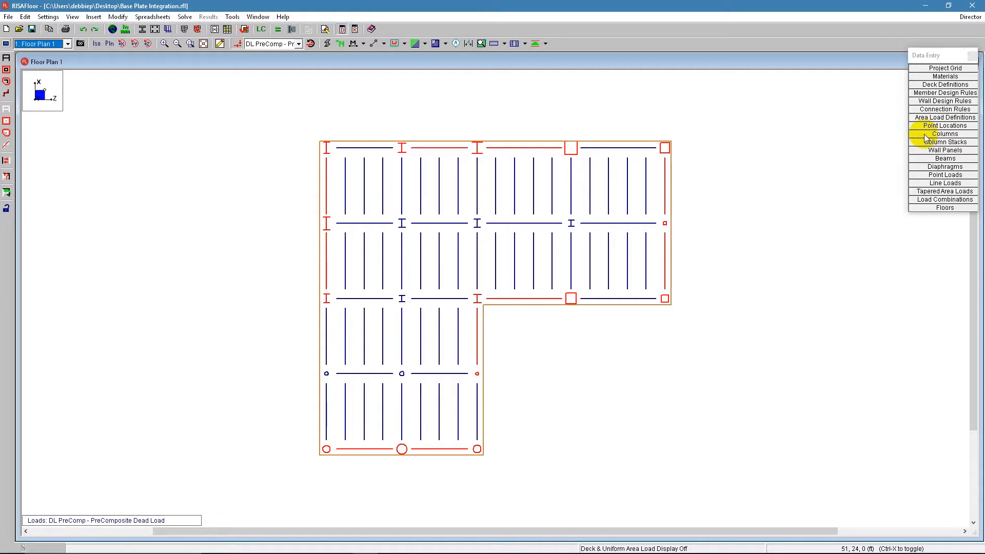
# Open the connection rules, enlarge their window, and add a third hot rolled connection rule
pyautogui.click(916, 110)
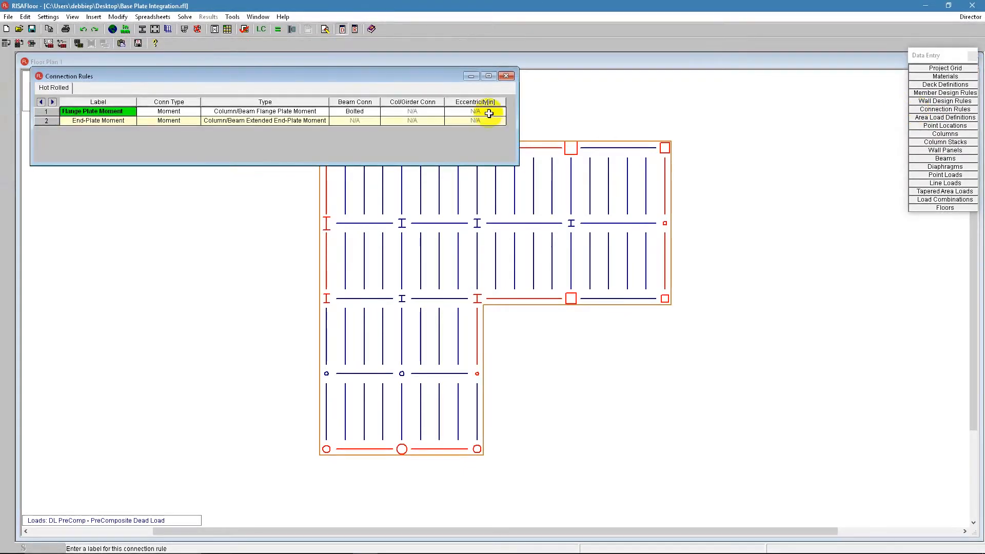
pyautogui.moveTo(428, 78); pyautogui.dragTo(566, 118)
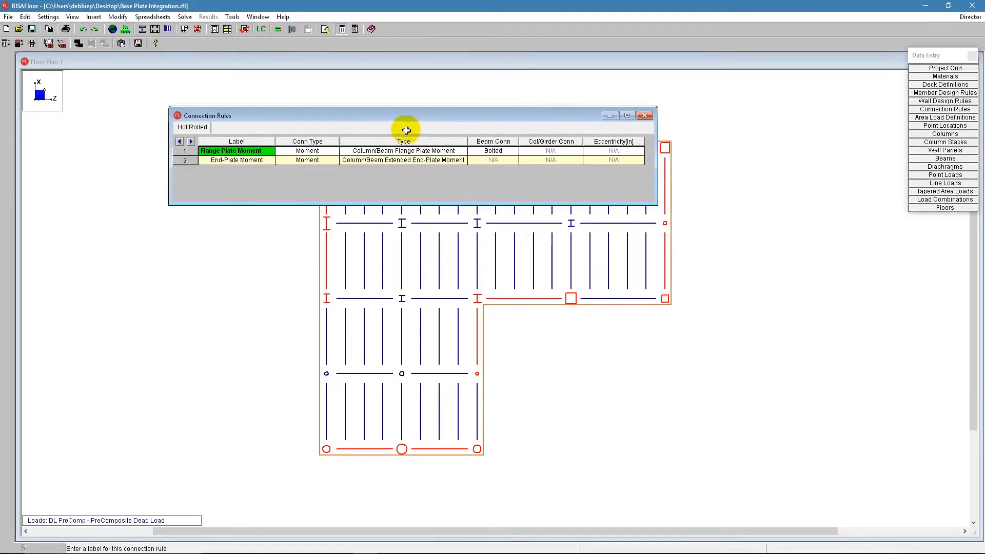
pyautogui.moveTo(408, 205); pyautogui.dragTo(417, 286)
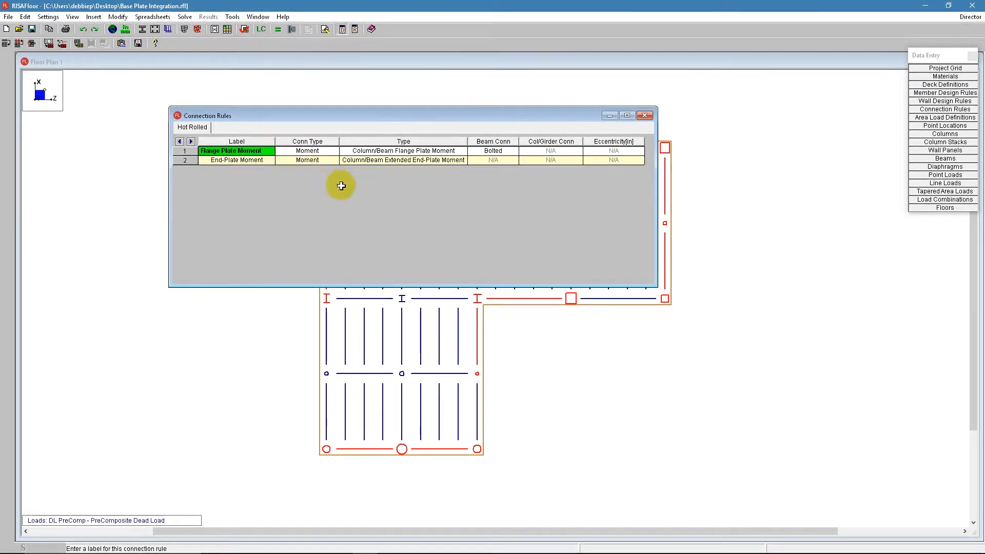
pyautogui.click(271, 160)
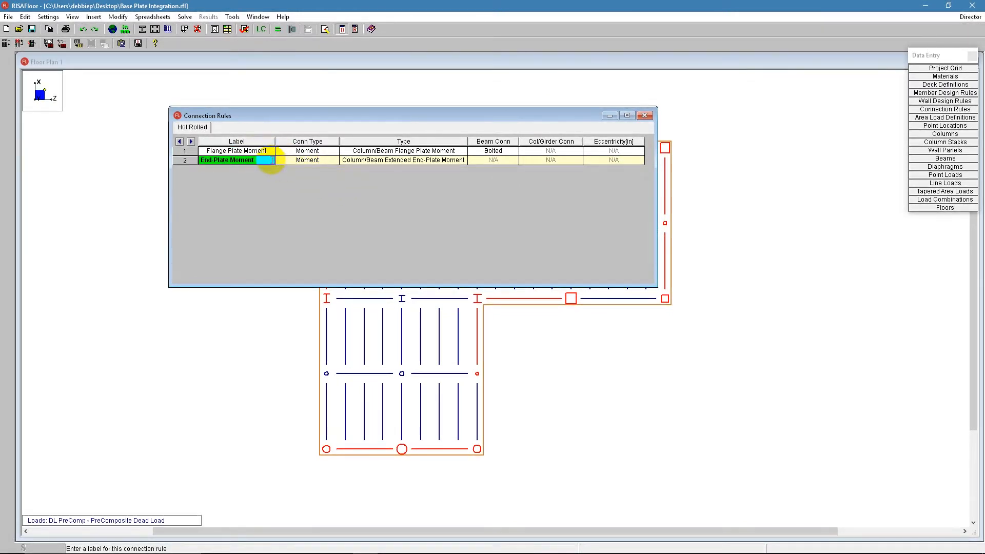
pyautogui.press('Down')
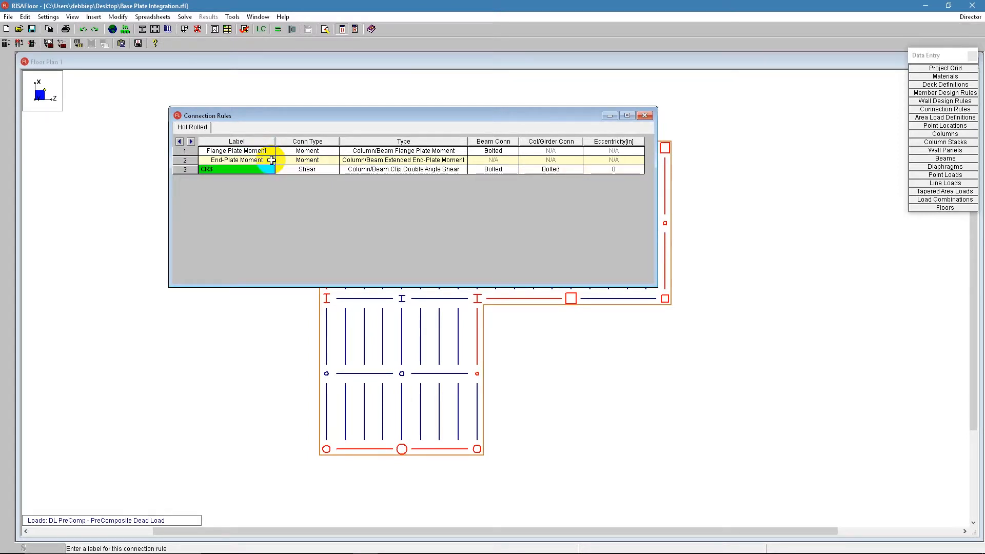
# Label the new third connection rule "Column Base Plate"
pyautogui.moveTo(219, 170); pyautogui.dragTo(185, 180)
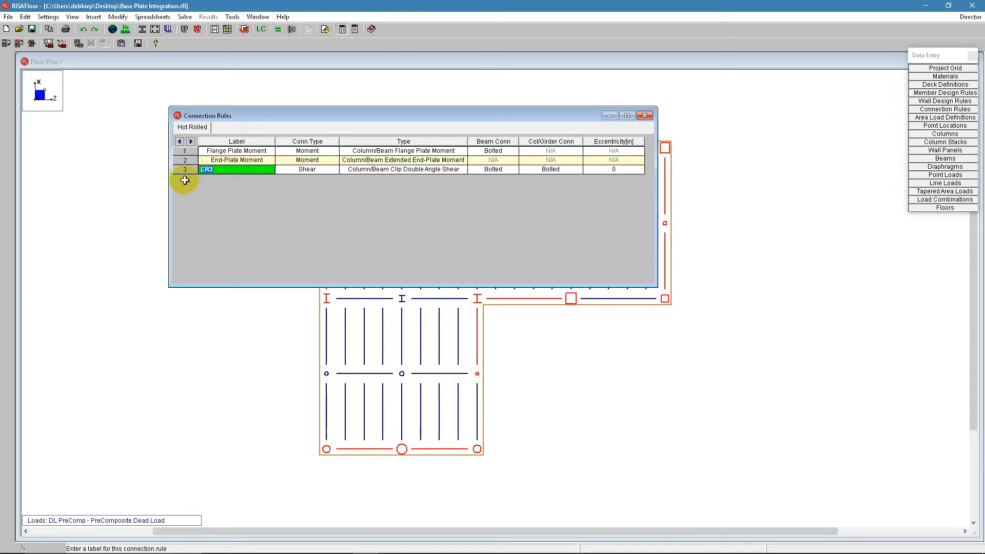
pyautogui.press('capslock')
pyautogui.write('C')
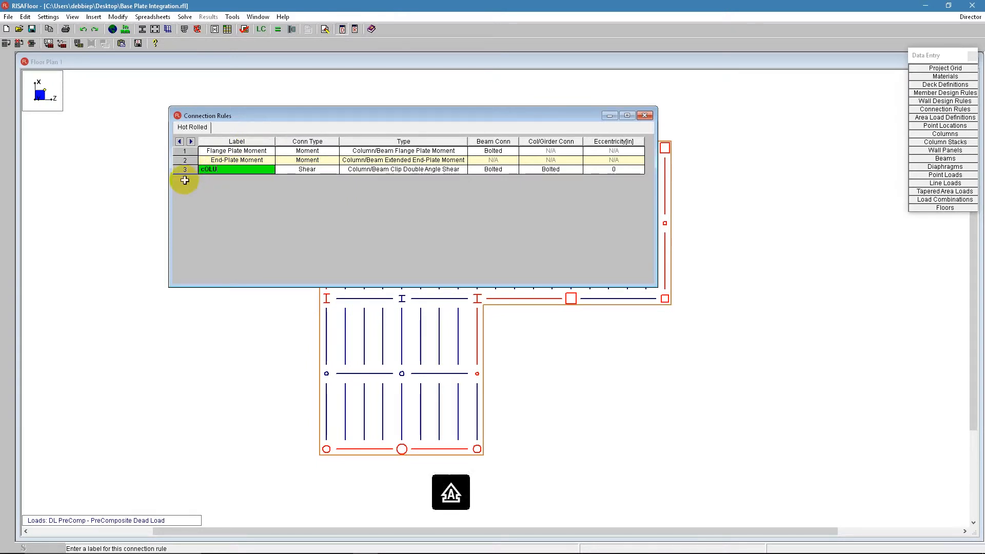
pyautogui.write('OL')
pyautogui.press('capslock')
pyautogui.press('BackSpace')
pyautogui.press('BackSpace')
pyautogui.write('olumn')
pyautogui.press('capslock')
pyautogui.write('B')
pyautogui.press('Tab')
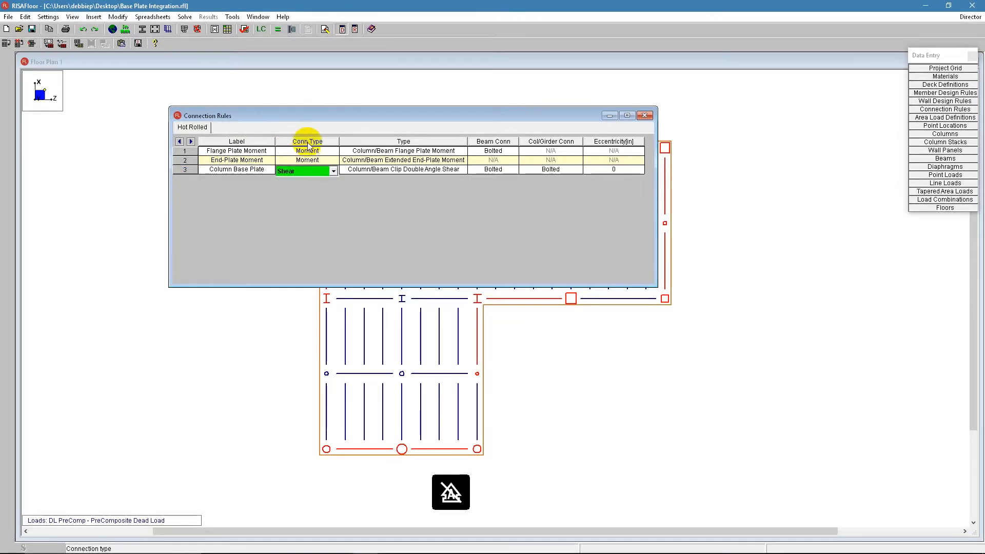
# Set the Column Base Plate rule's connection type to Baseplate and close the connection rules
pyautogui.click(334, 171)
pyautogui.click(322, 204)
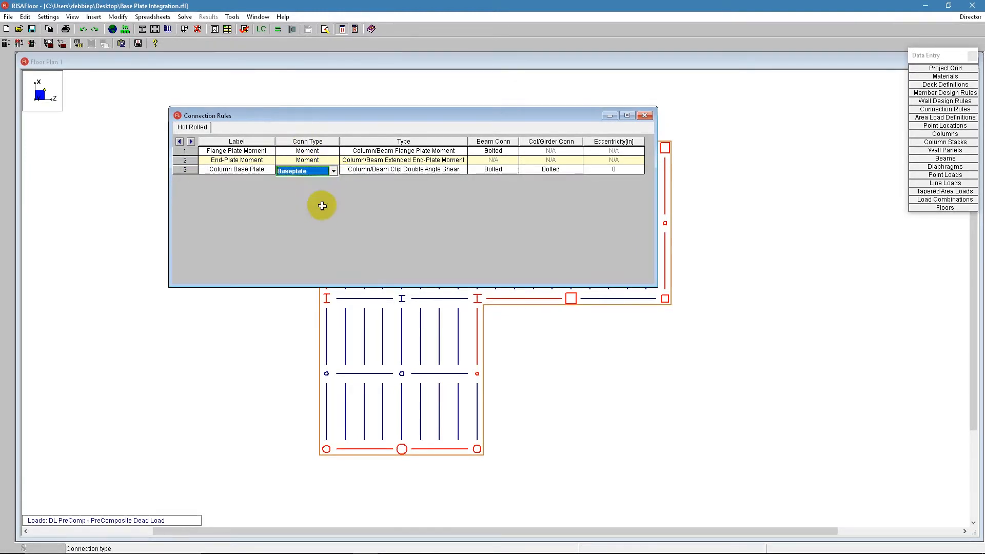
pyautogui.press('Tab')
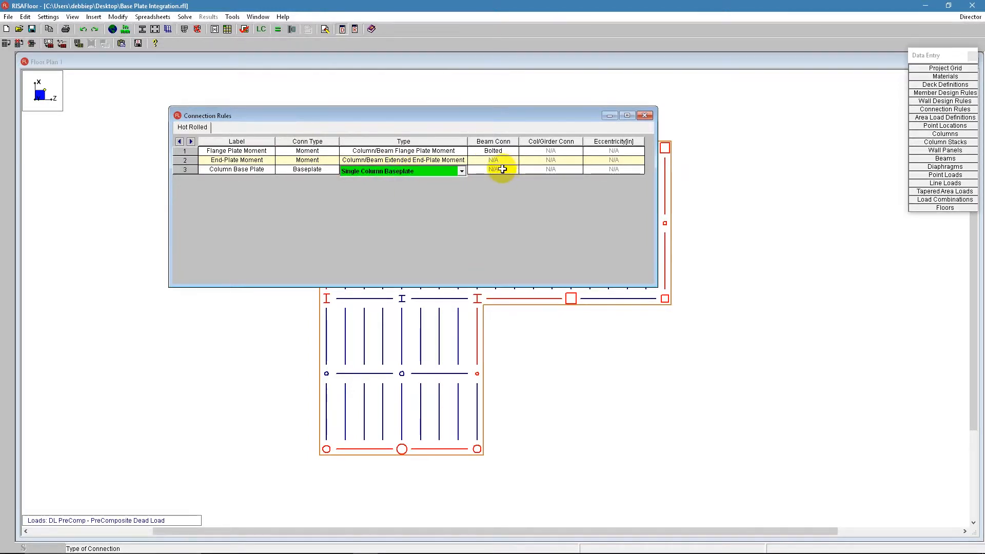
pyautogui.click(644, 116)
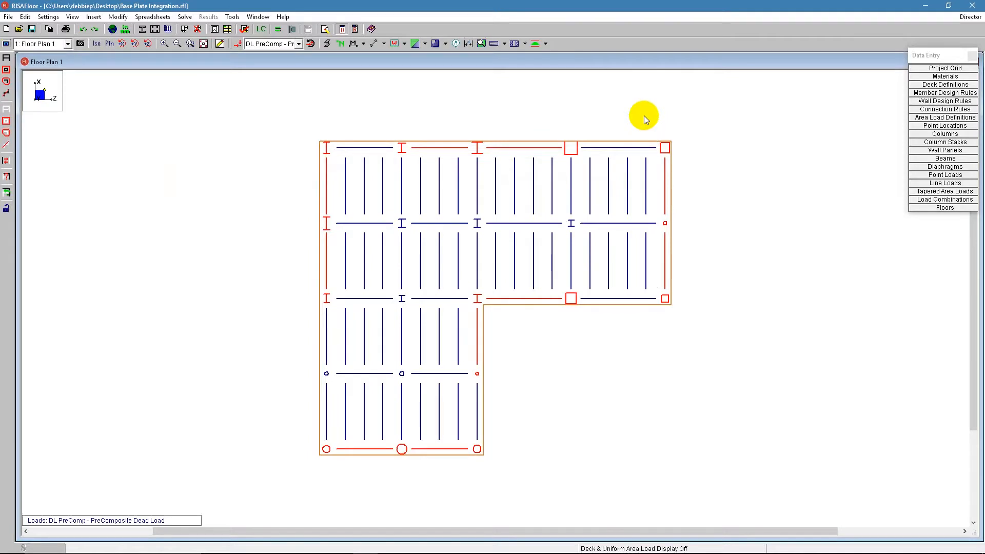
# Open the column data for Floor Plan 1 and set the first column's splice type to Moment
pyautogui.click(933, 135)
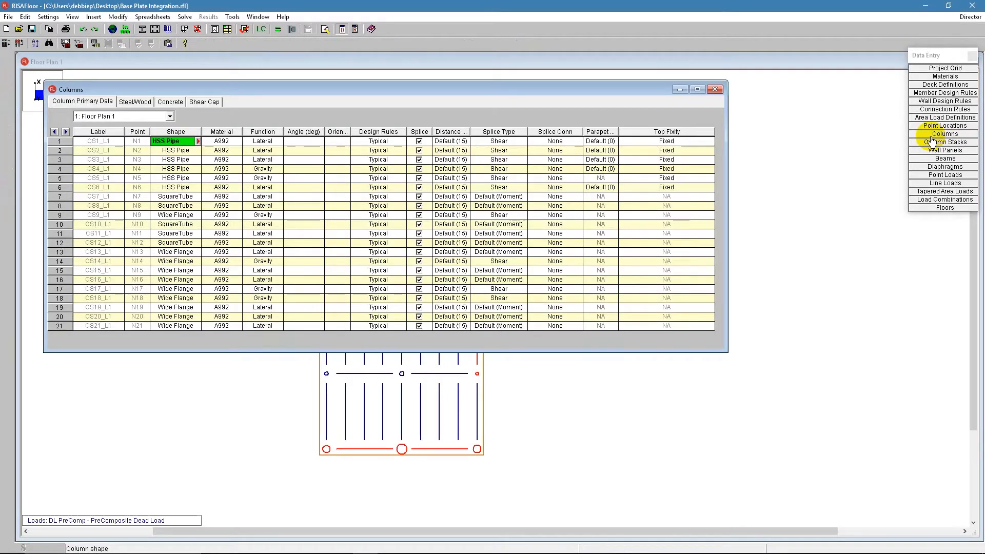
pyautogui.moveTo(528, 90); pyautogui.dragTo(580, 179)
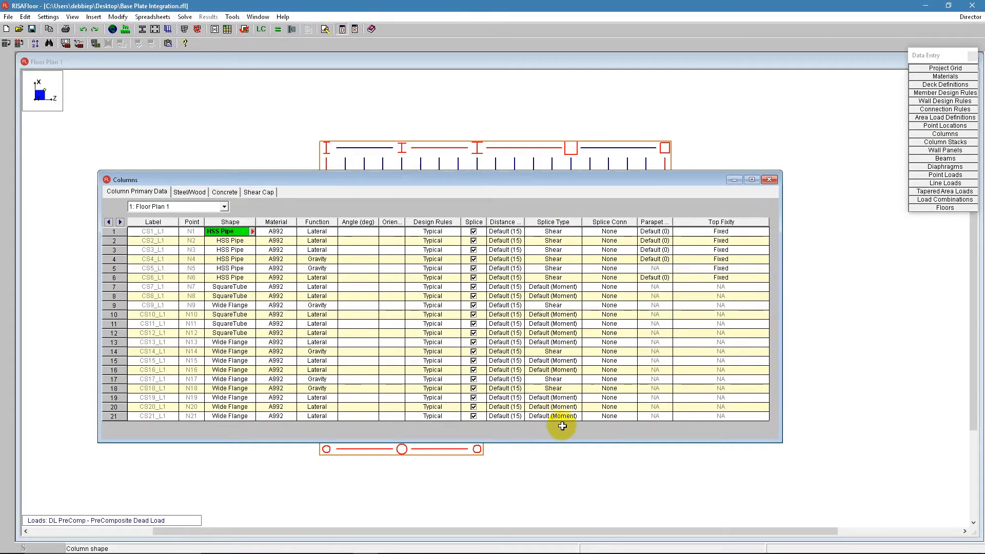
pyautogui.click(574, 234)
pyautogui.click(574, 234)
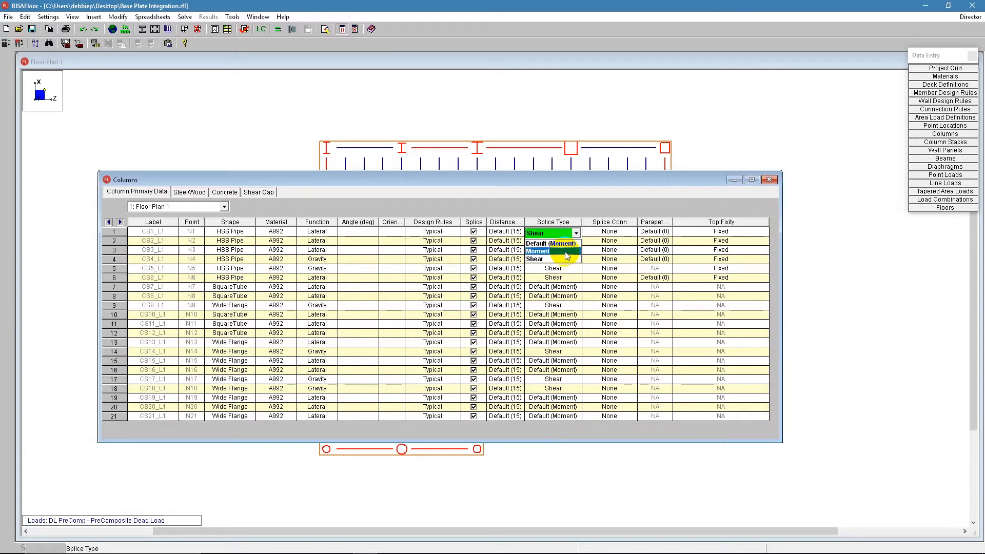
pyautogui.click(544, 251)
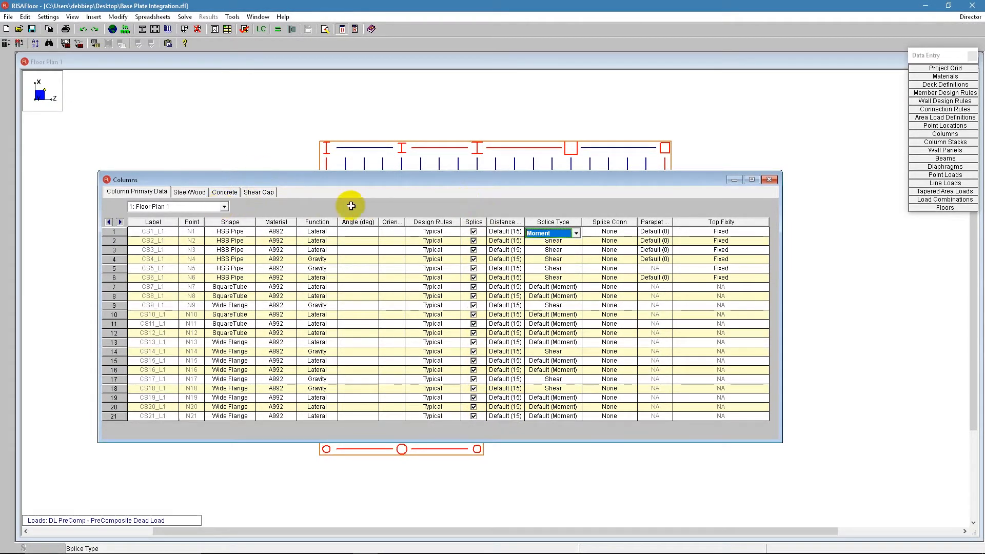
# Examine the primary column data for Floor Plan 2, then return to the Floor Plan 1 columns
pyautogui.click(219, 207)
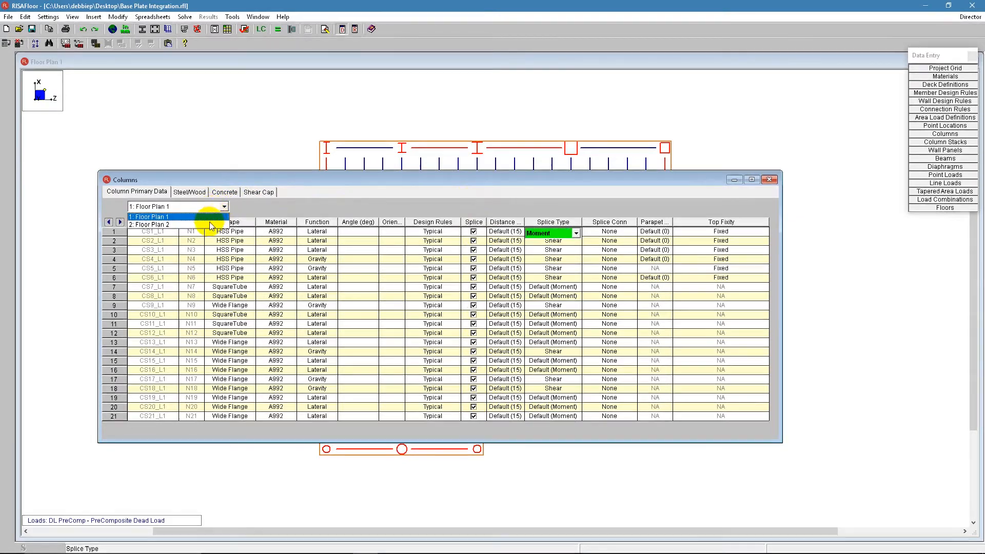
pyautogui.click(213, 224)
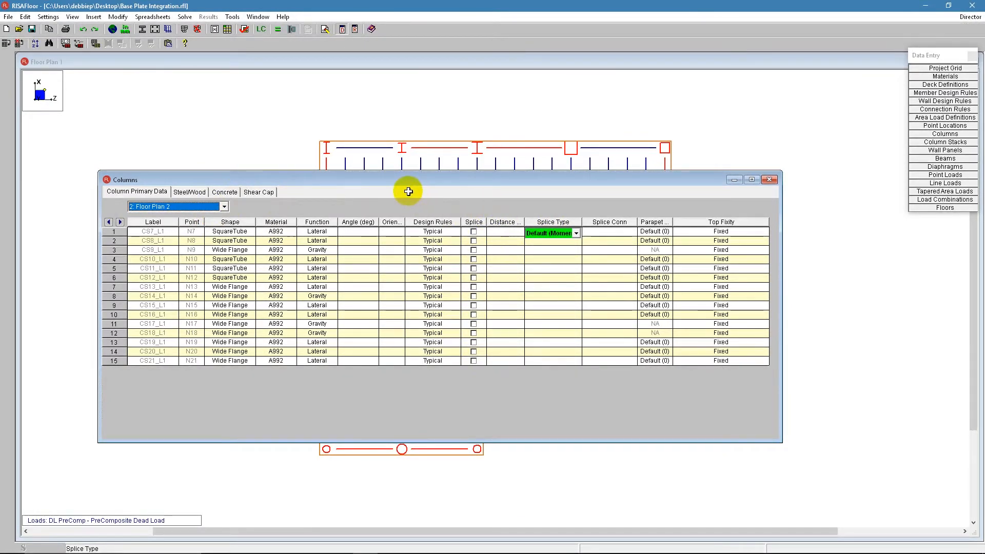
pyautogui.click(224, 207)
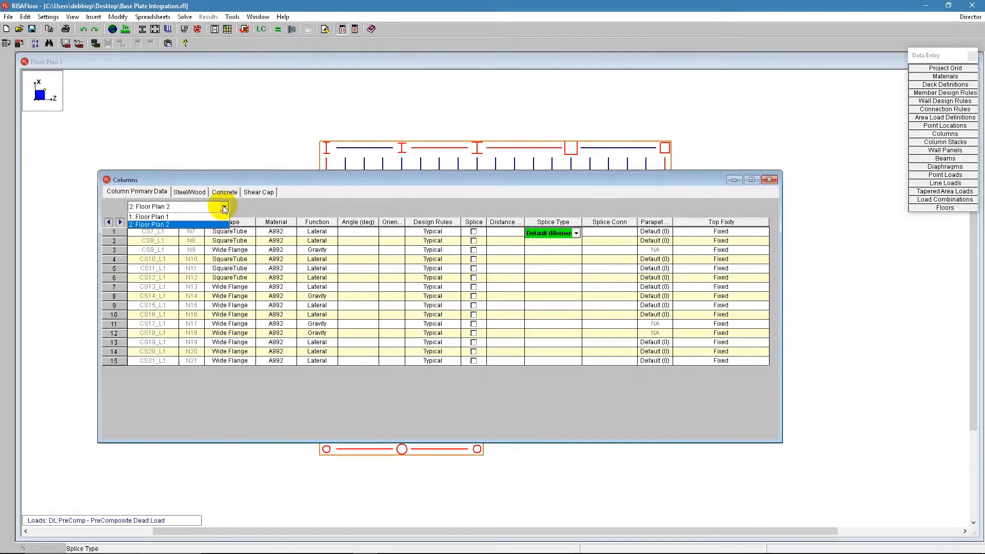
pyautogui.click(205, 215)
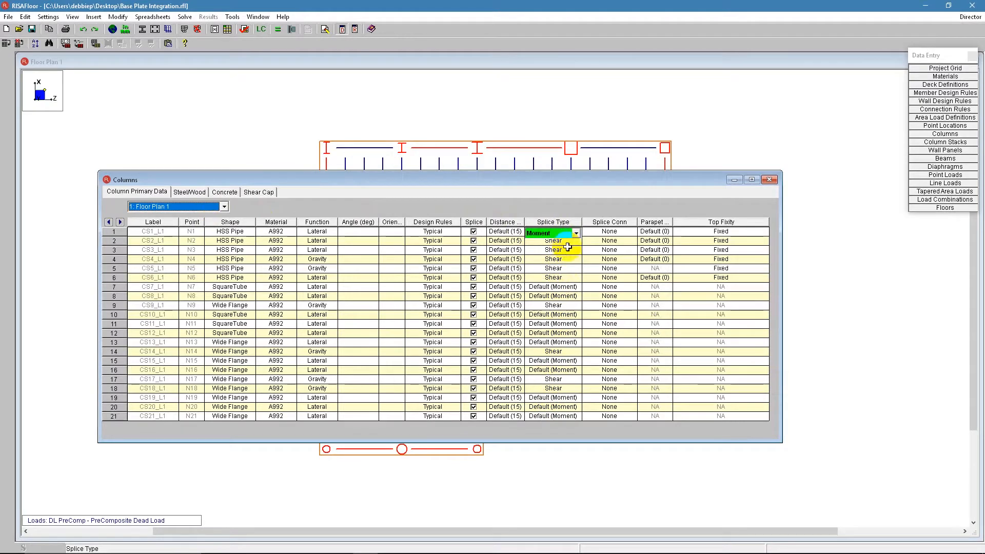
pyautogui.moveTo(571, 180); pyautogui.dragTo(553, 220)
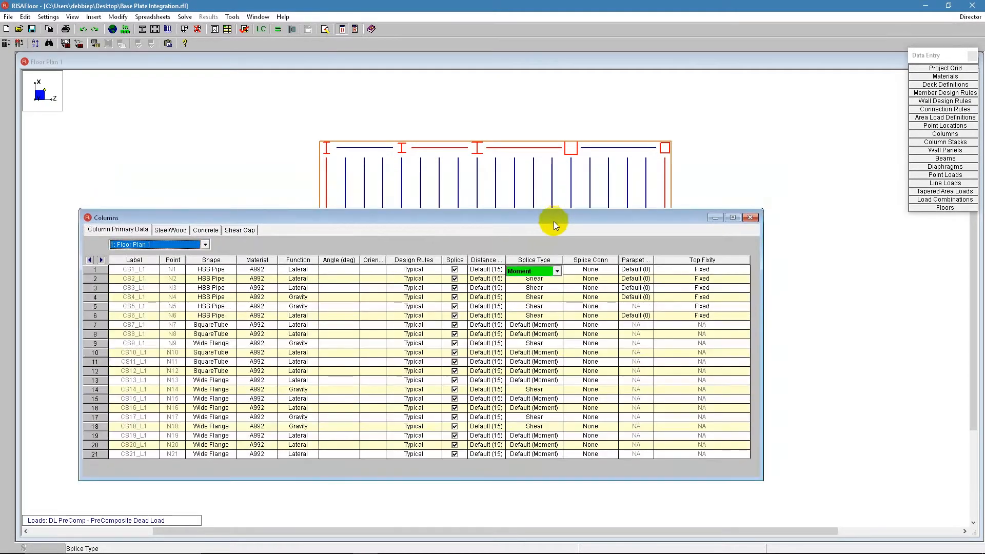
# Review the first column's splice type options and the default splice types defined for the floors
pyautogui.click(557, 270)
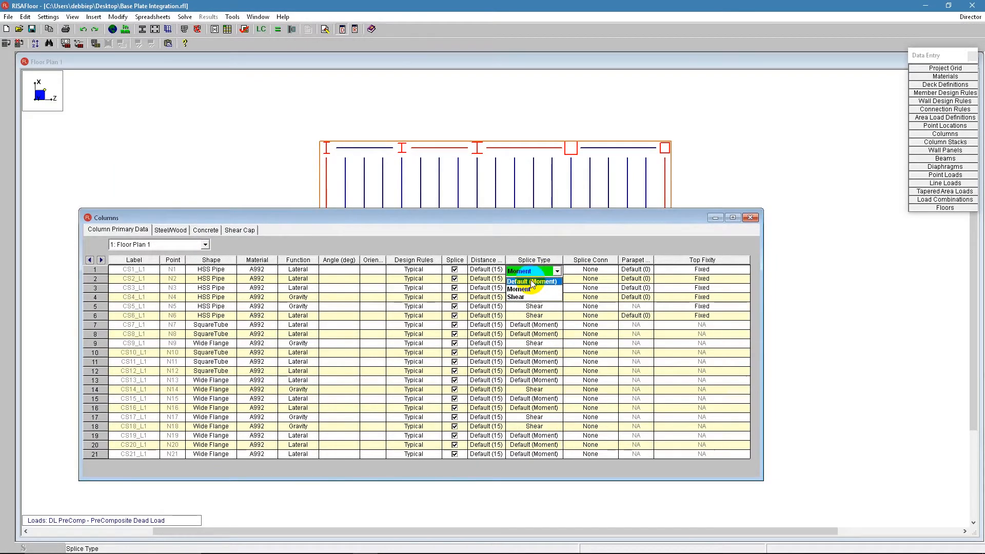
pyautogui.click(551, 271)
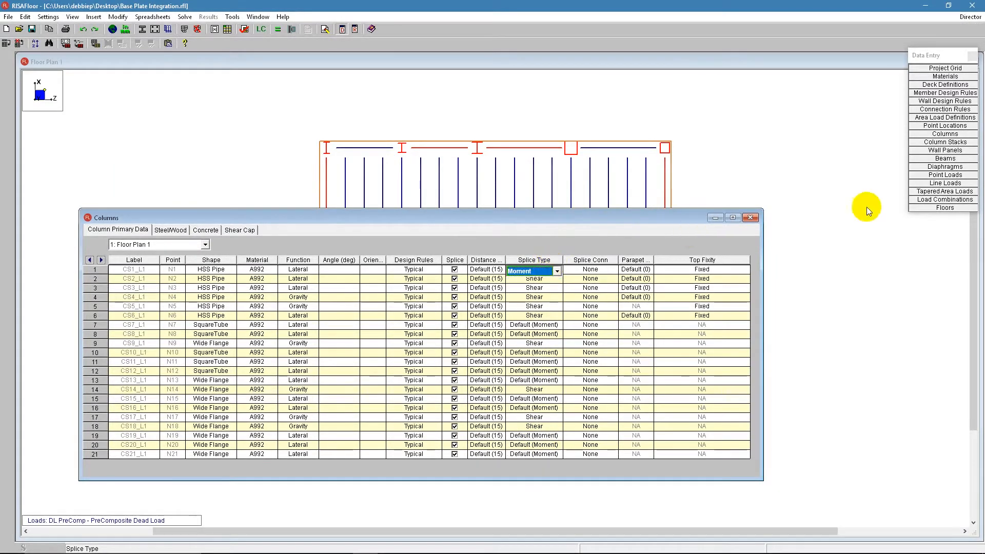
pyautogui.click(924, 210)
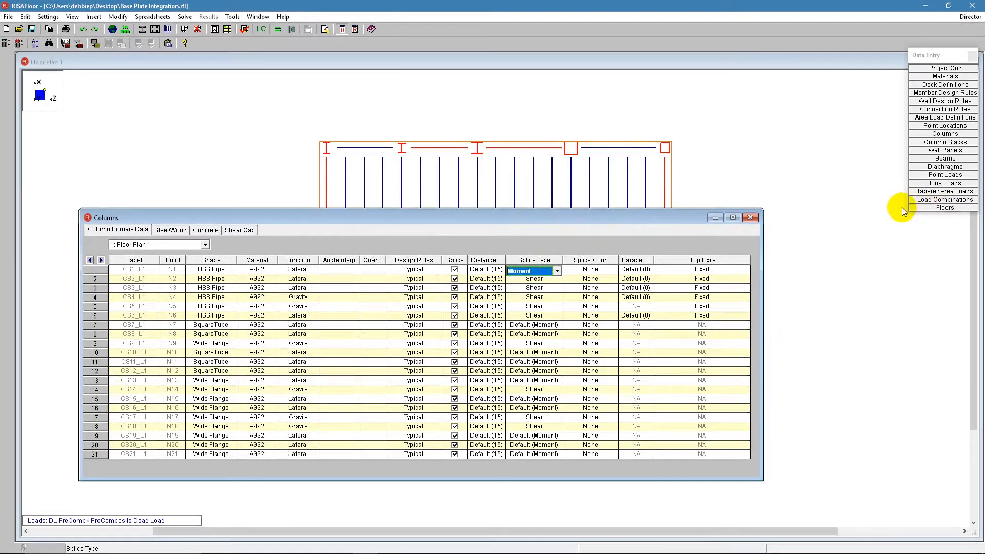
pyautogui.moveTo(513, 102); pyautogui.dragTo(529, 129)
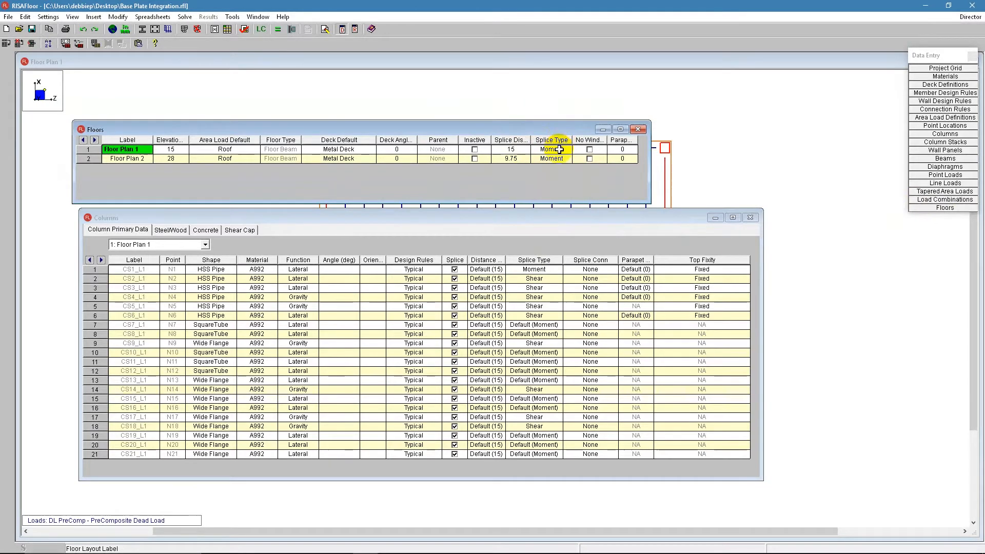
pyautogui.click(639, 130)
pyautogui.click(555, 270)
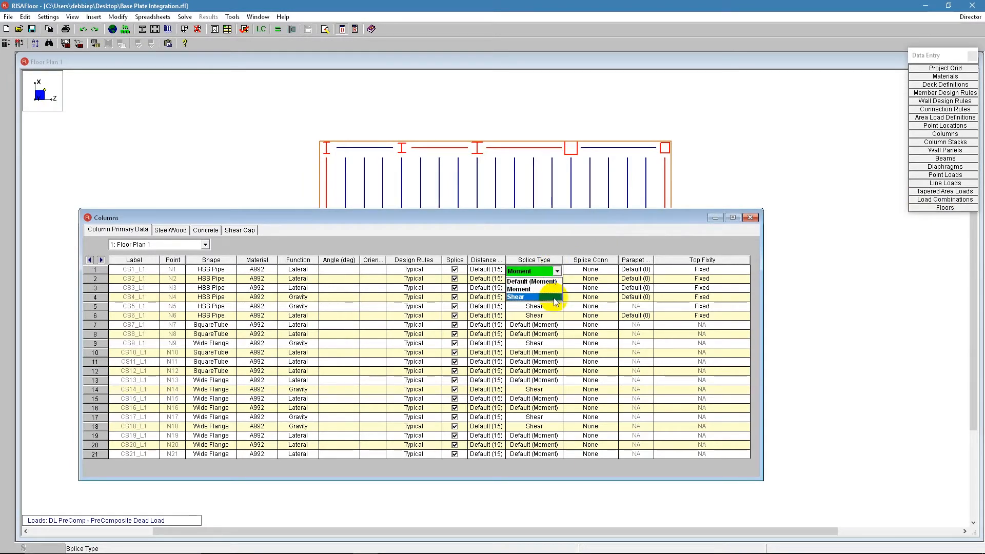
pyautogui.click(551, 259)
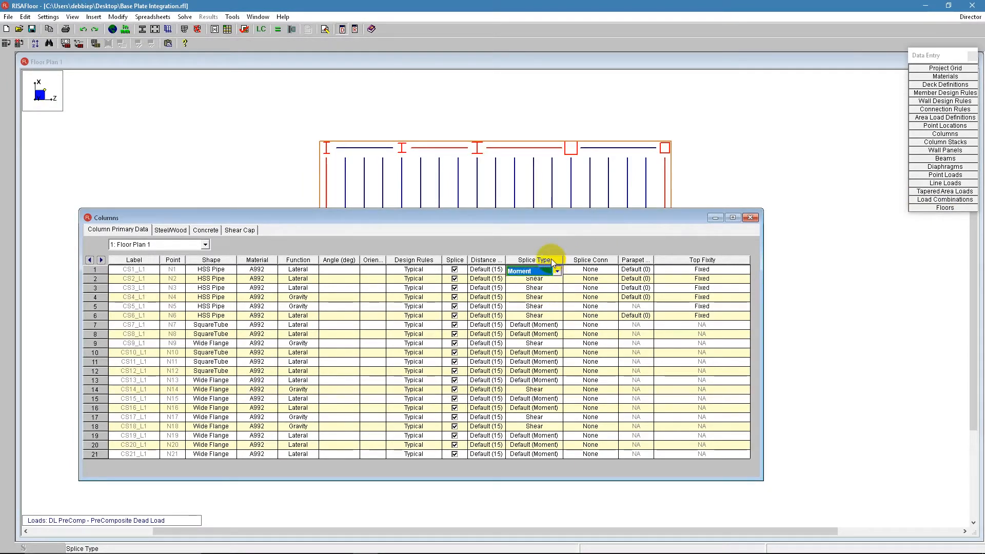
# Widen the Splice Conn column and compare the first column's splice connection choices with the defined connection rules
pyautogui.click(611, 270)
pyautogui.click(613, 272)
pyautogui.click(613, 274)
pyautogui.moveTo(618, 260); pyautogui.dragTo(647, 262)
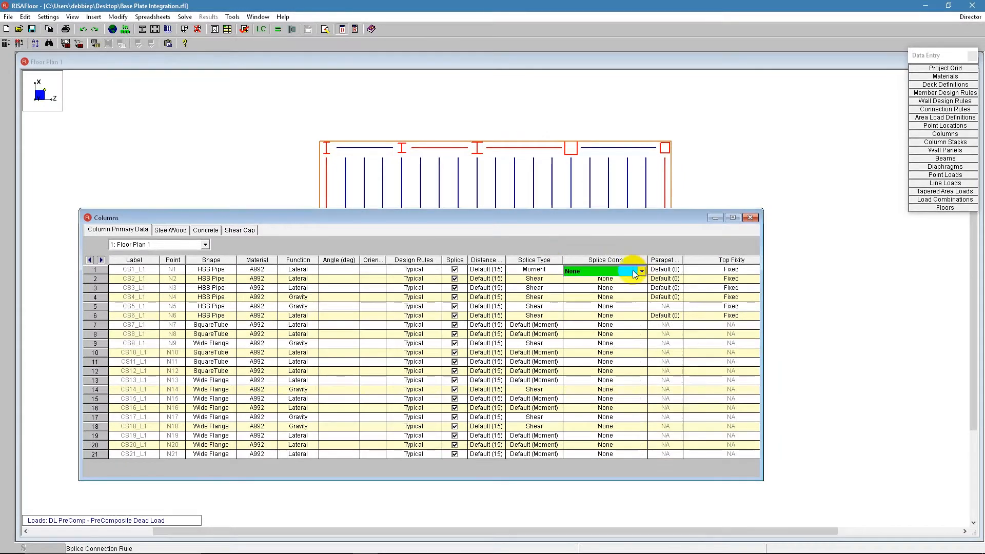
pyautogui.click(641, 271)
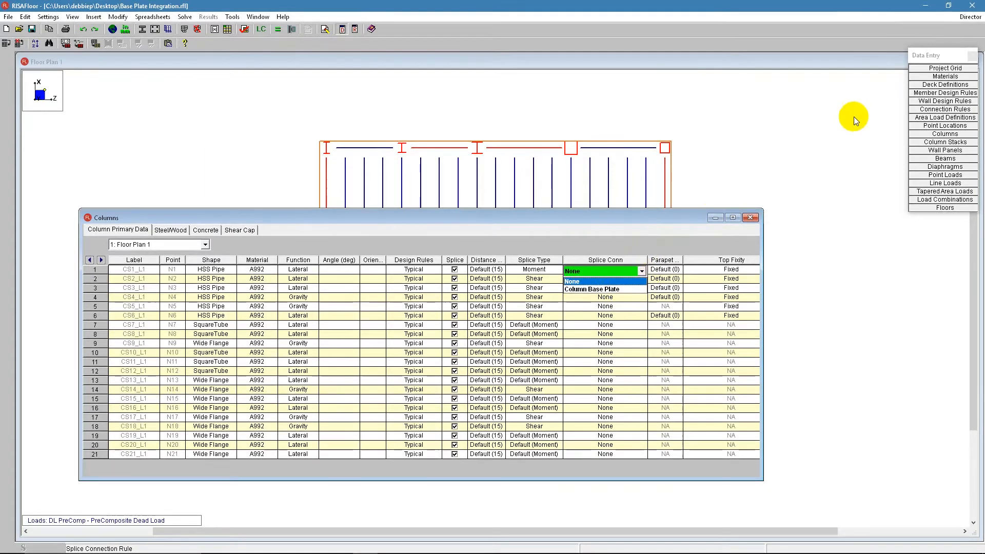
pyautogui.click(922, 114)
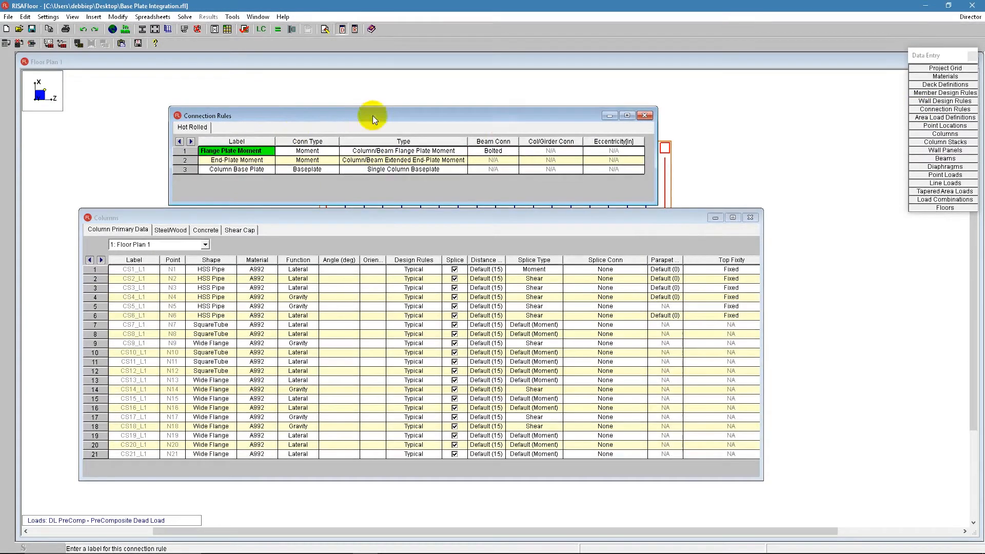
pyautogui.click(645, 116)
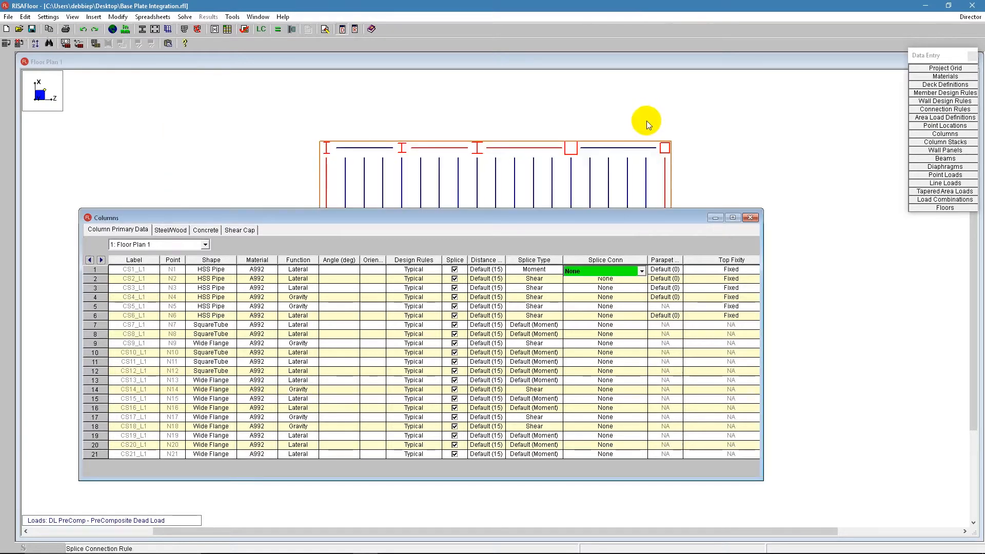
# Set the splice connection of the first three Floor Plan 1 columns to Column Base Plate
pyautogui.click(642, 272)
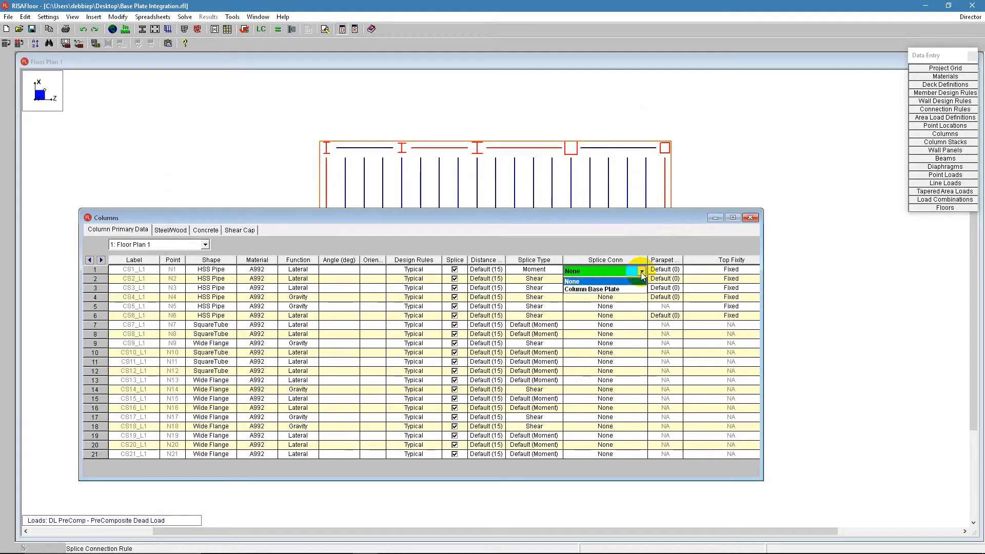
pyautogui.click(634, 290)
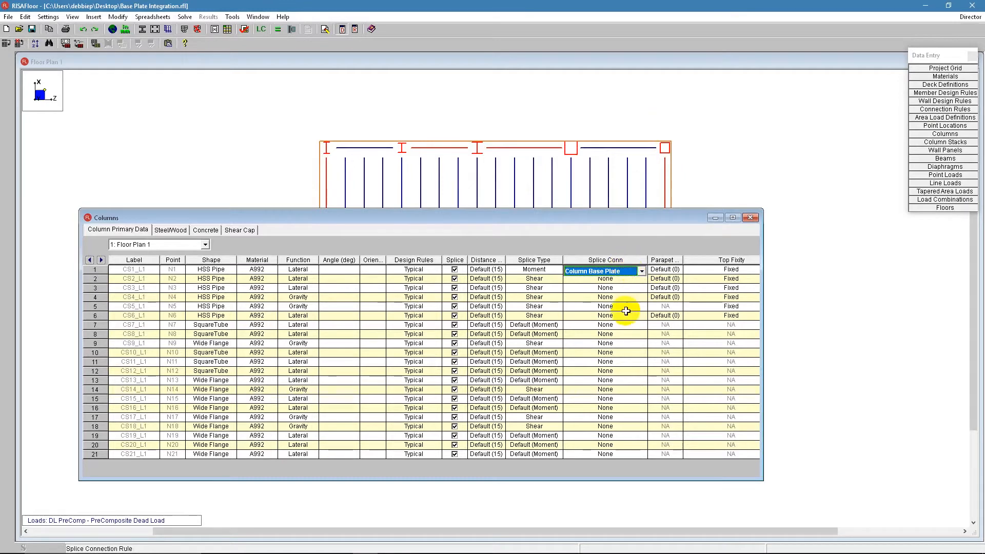
pyautogui.click(631, 280)
pyautogui.click(641, 280)
pyautogui.click(628, 300)
pyautogui.click(634, 289)
pyautogui.click(642, 290)
pyautogui.click(621, 308)
# Block fill the splice connection of the remaining columns, rows 4 to 21, with Column Base Plate
pyautogui.moveTo(621, 299); pyautogui.dragTo(610, 456)
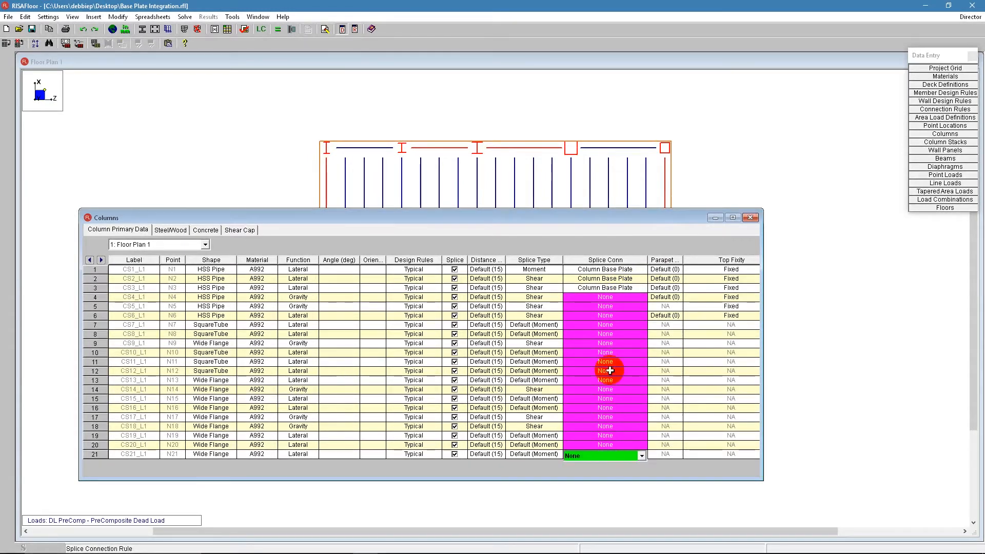
pyautogui.rightClick(589, 346)
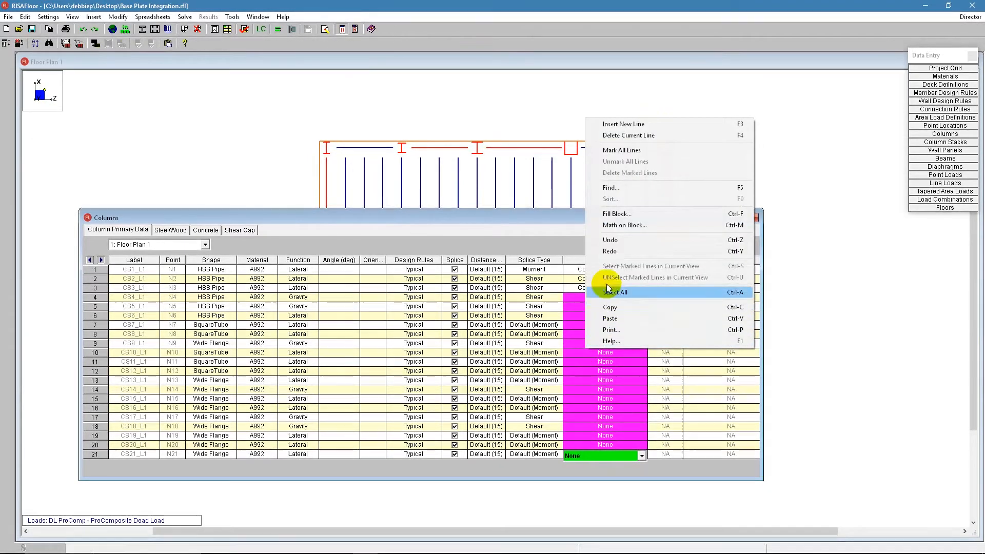
pyautogui.click(618, 214)
pyautogui.write('C')
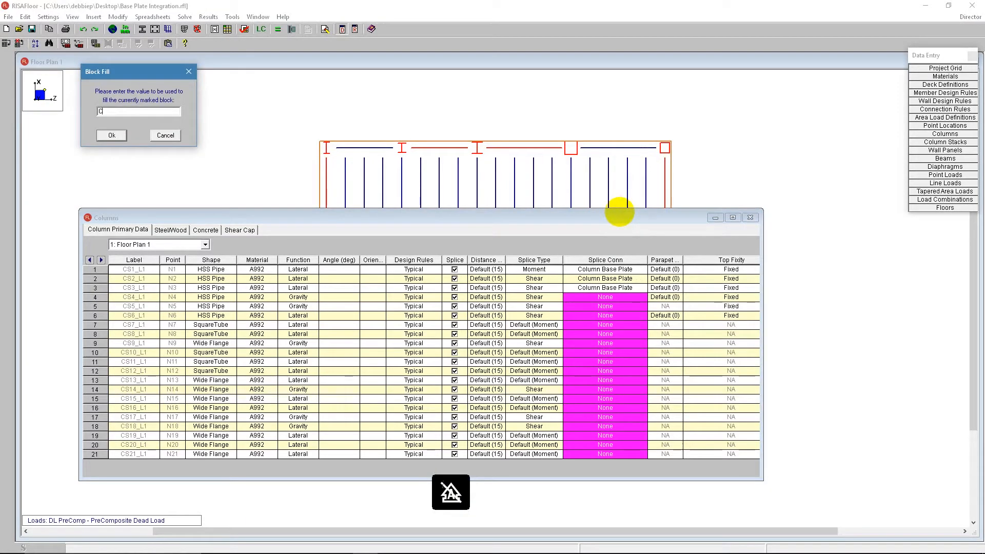
pyautogui.write('olumn Base Plate')
pyautogui.press('Return')
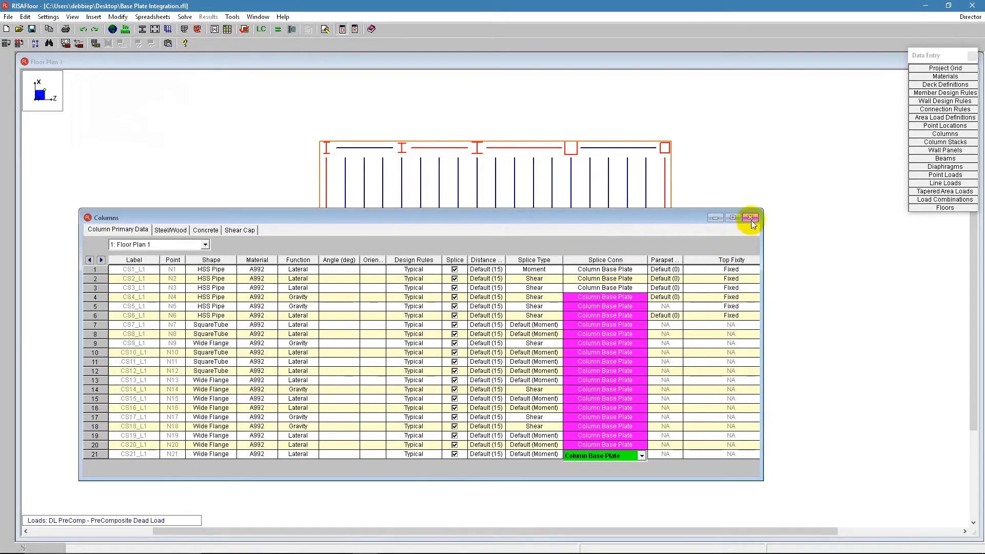
# Solve the floor model and transfer it to RISA-3D, accepting the wind and seismic load parameters
pyautogui.click(278, 29)
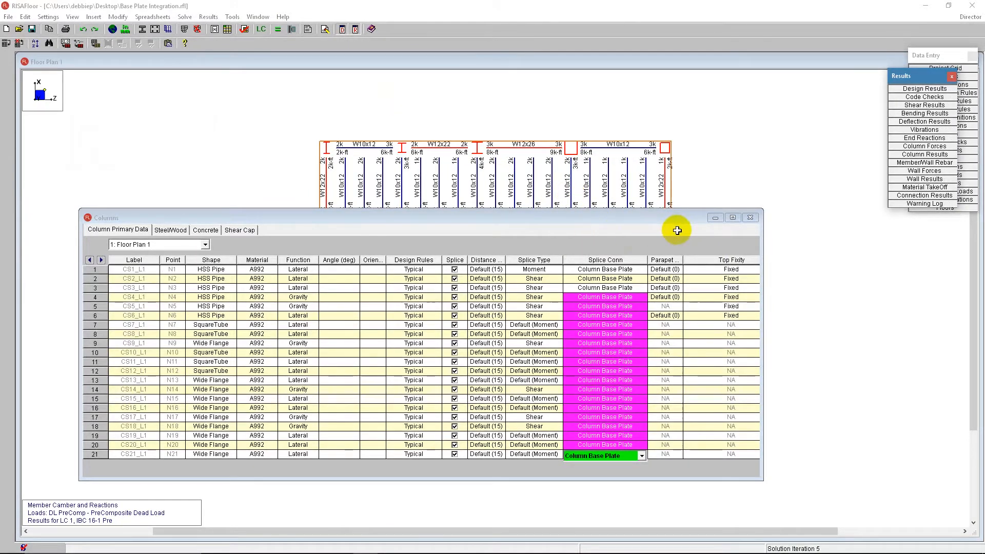
pyautogui.moveTo(635, 217); pyautogui.dragTo(650, 247)
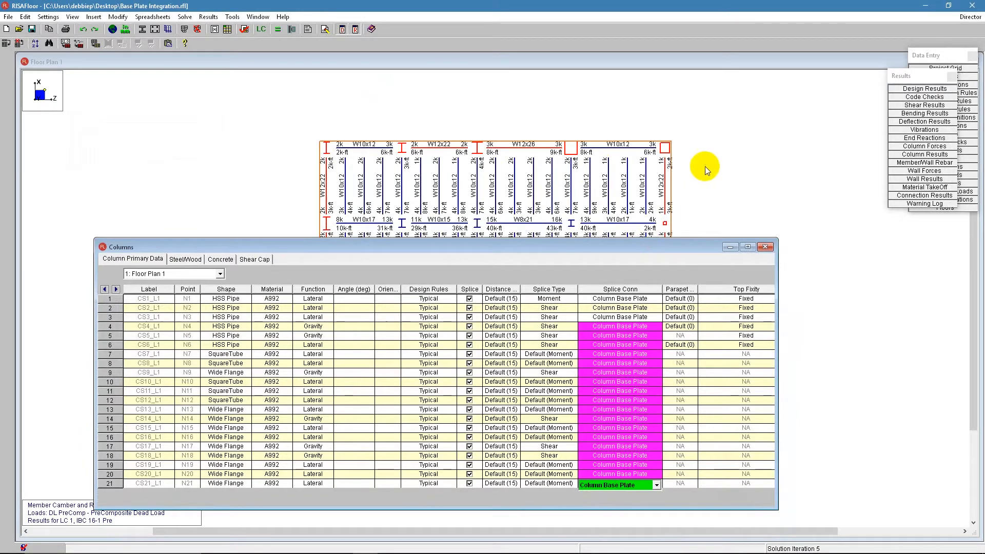
pyautogui.click(978, 21)
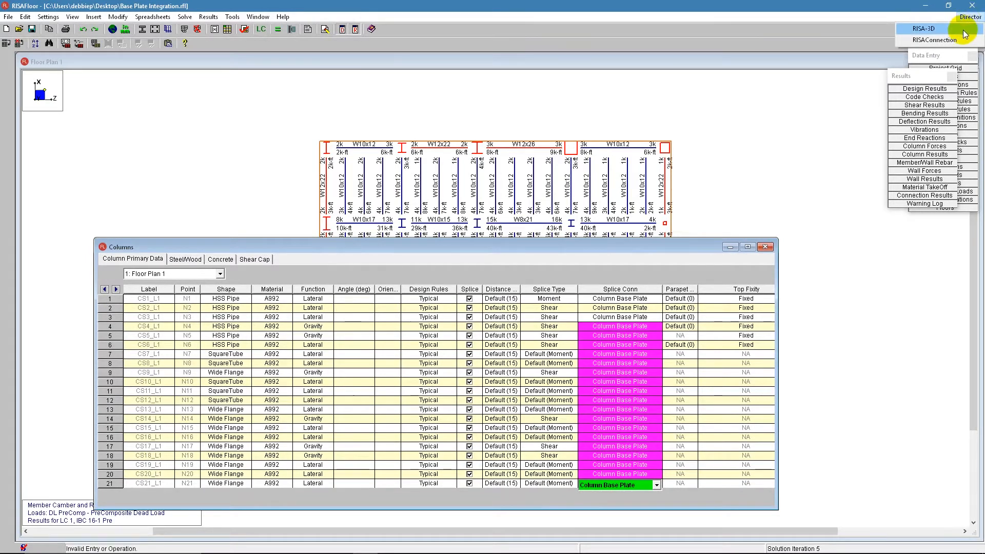
pyautogui.click(973, 31)
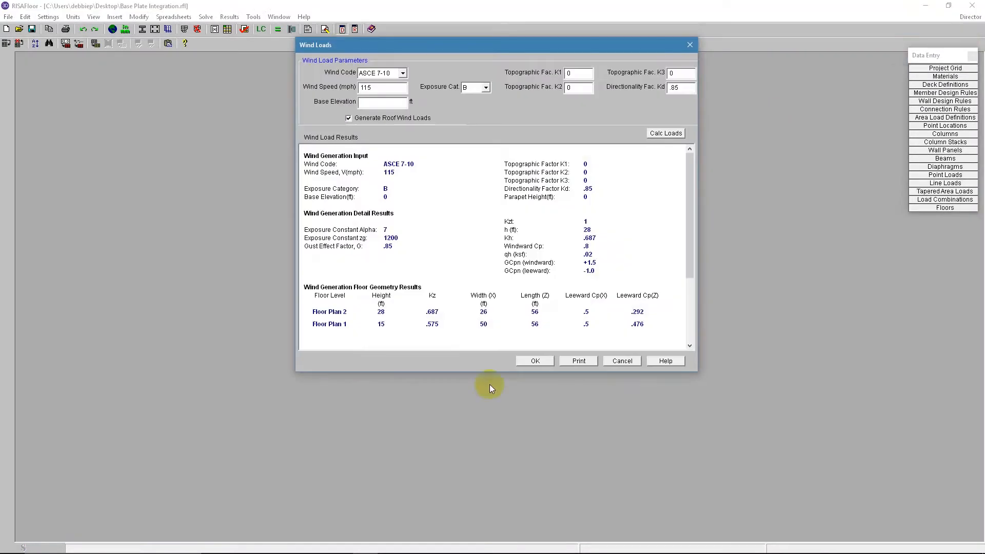
pyautogui.click(546, 366)
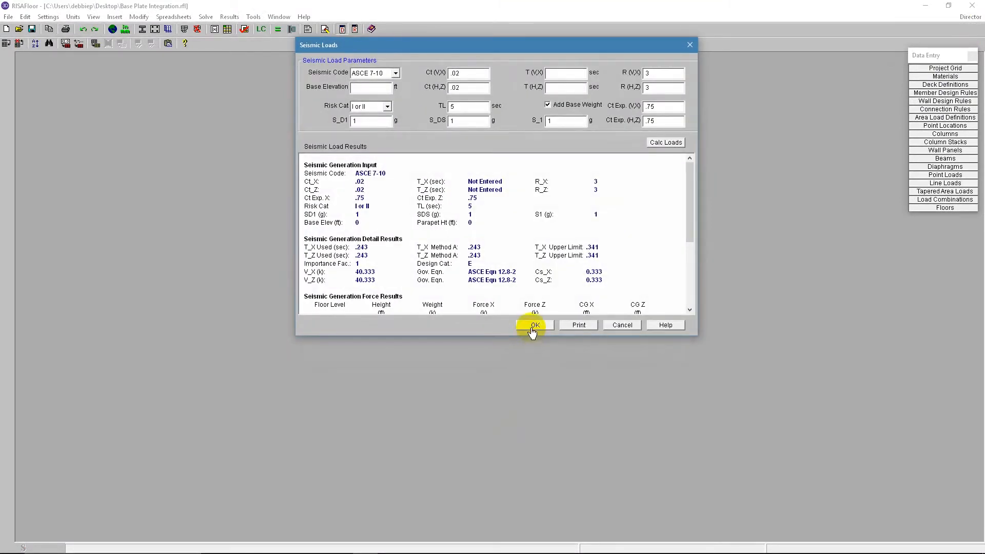
pyautogui.click(529, 328)
pyautogui.click(462, 405)
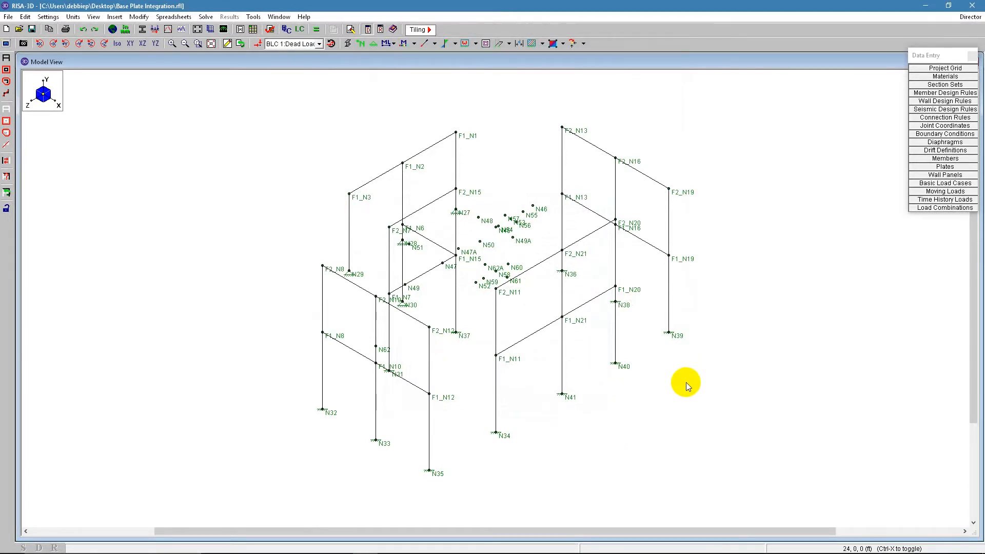
# Check the members' RISAConnection start and end connections, and display the connection rules on the model
pyautogui.click(914, 160)
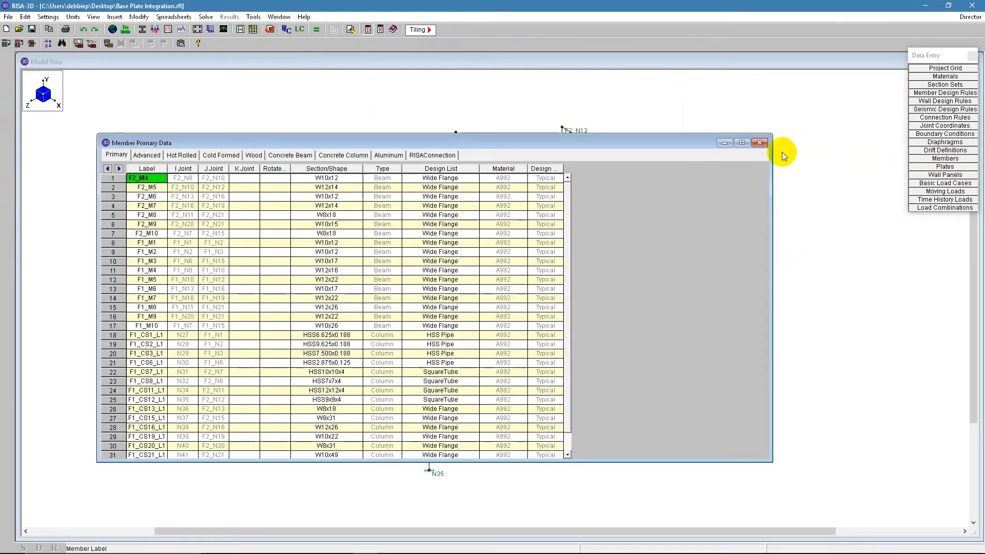
pyautogui.click(433, 156)
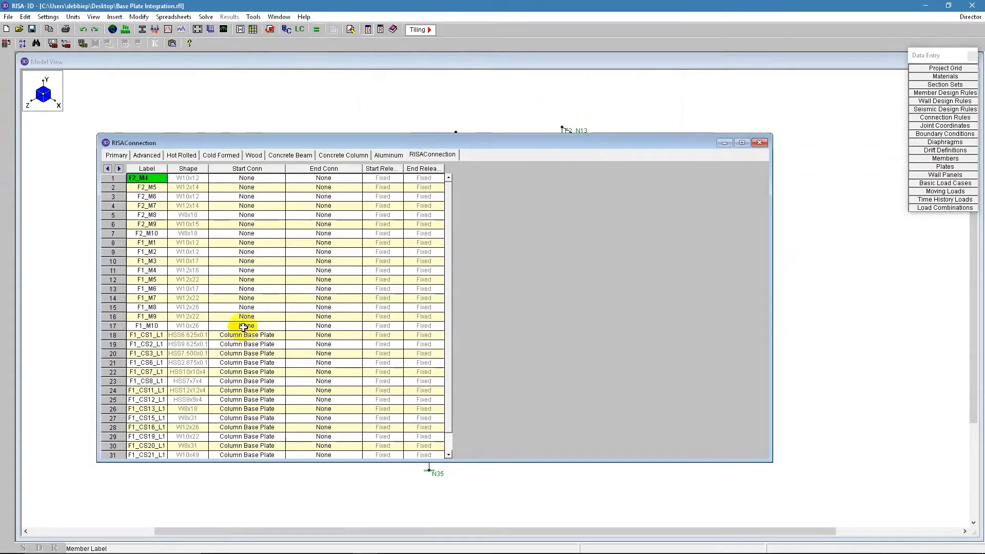
pyautogui.moveTo(448, 313); pyautogui.dragTo(445, 360)
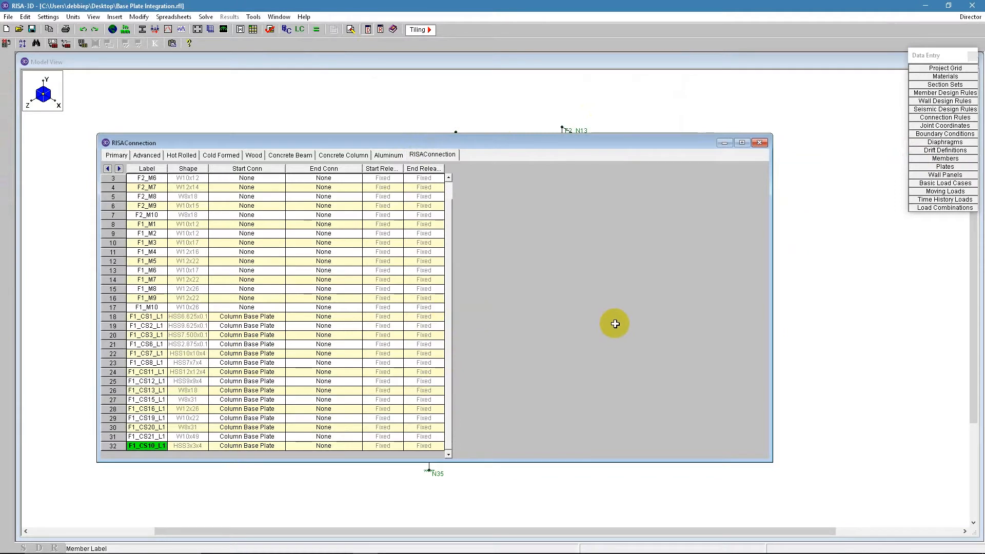
pyautogui.click(760, 142)
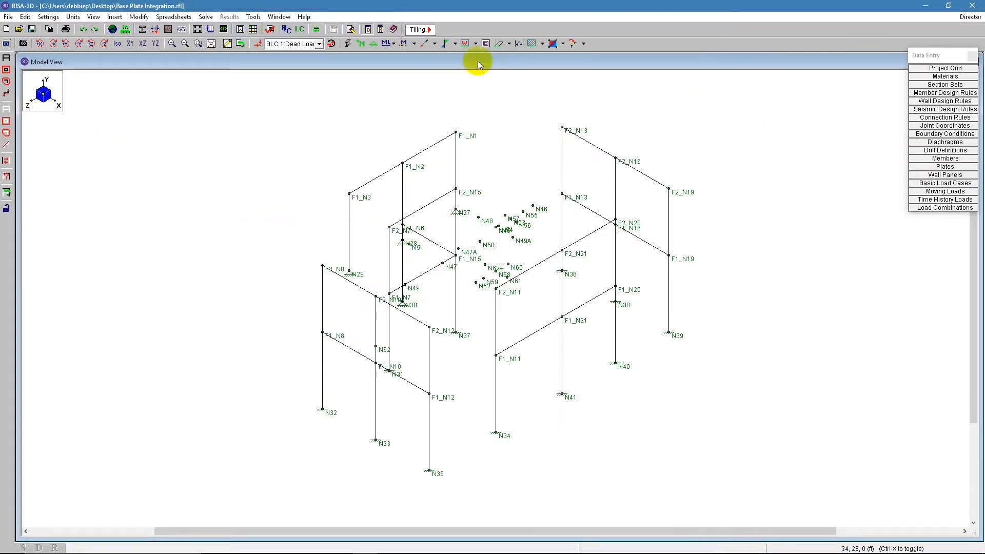
pyautogui.click(435, 44)
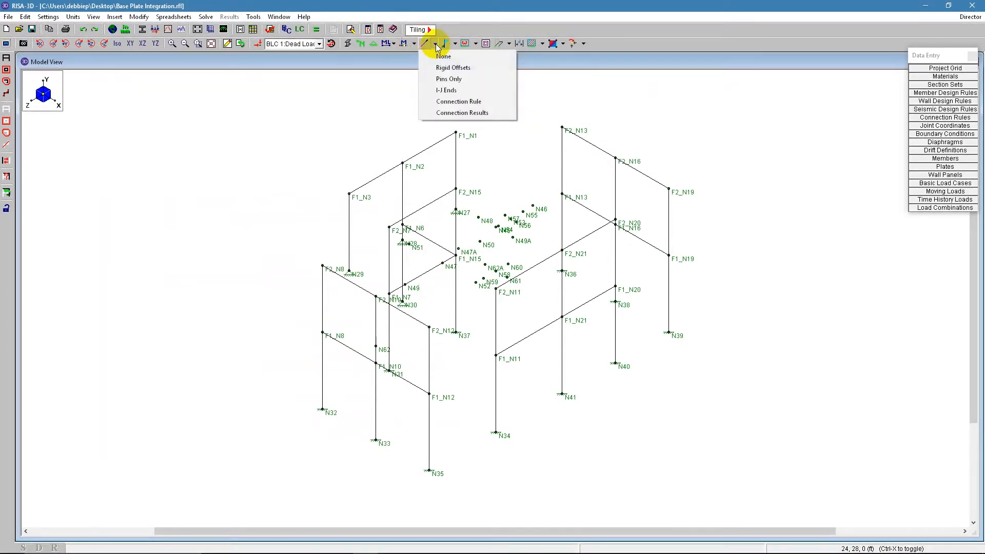
pyautogui.click(488, 101)
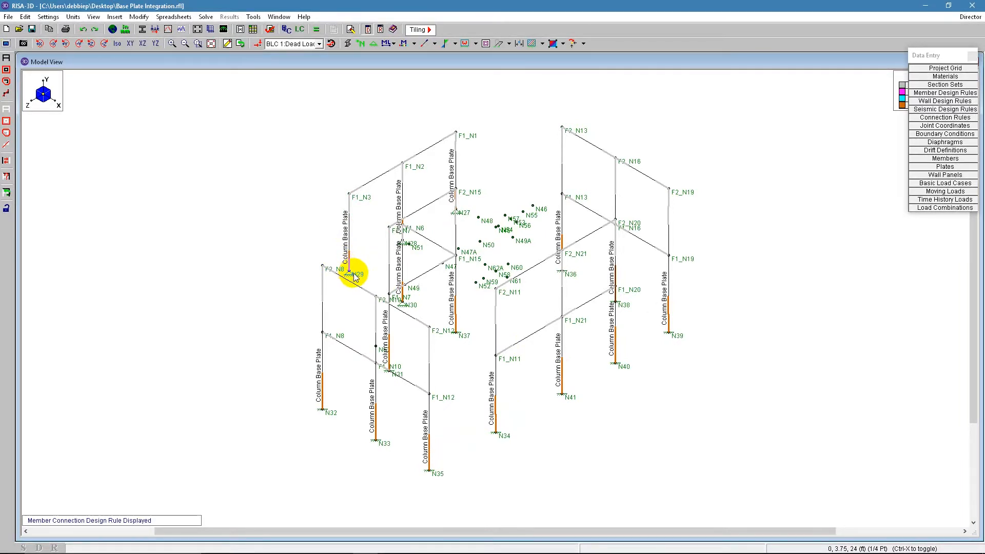
# Solve the RISA-3D model's load combinations, close the result spreadsheets and transfer the model to RISAConnection
pyautogui.click(911, 208)
pyautogui.click(310, 51)
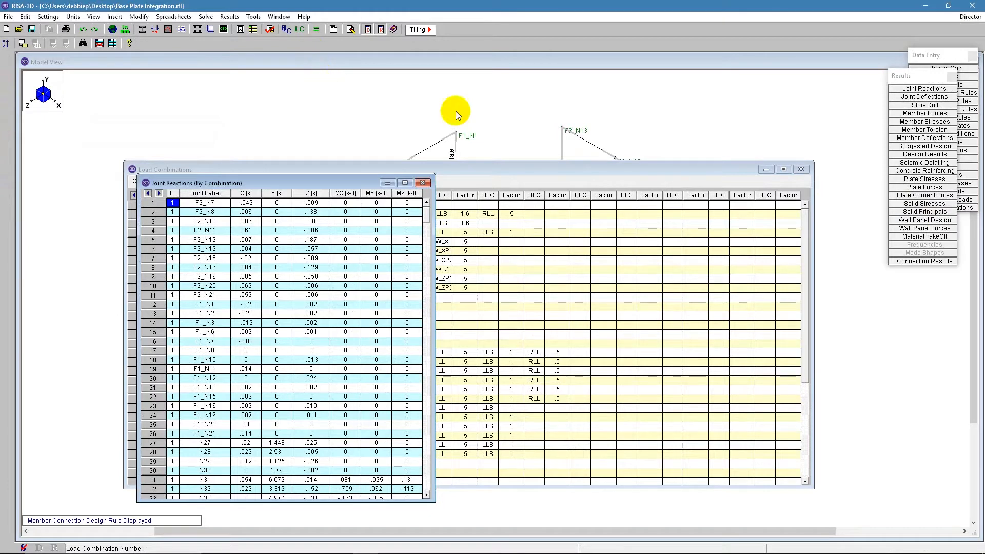
pyautogui.click(734, 132)
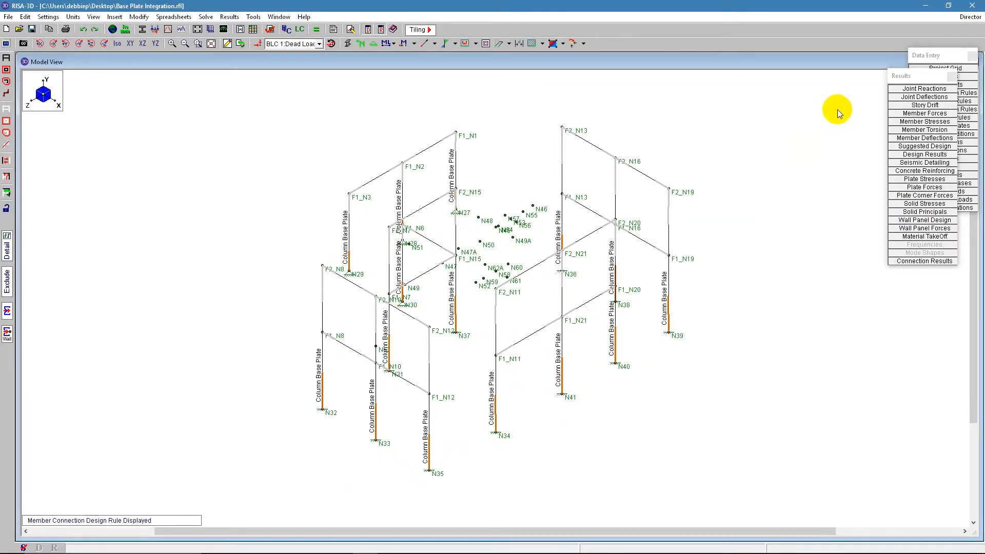
pyautogui.click(969, 17)
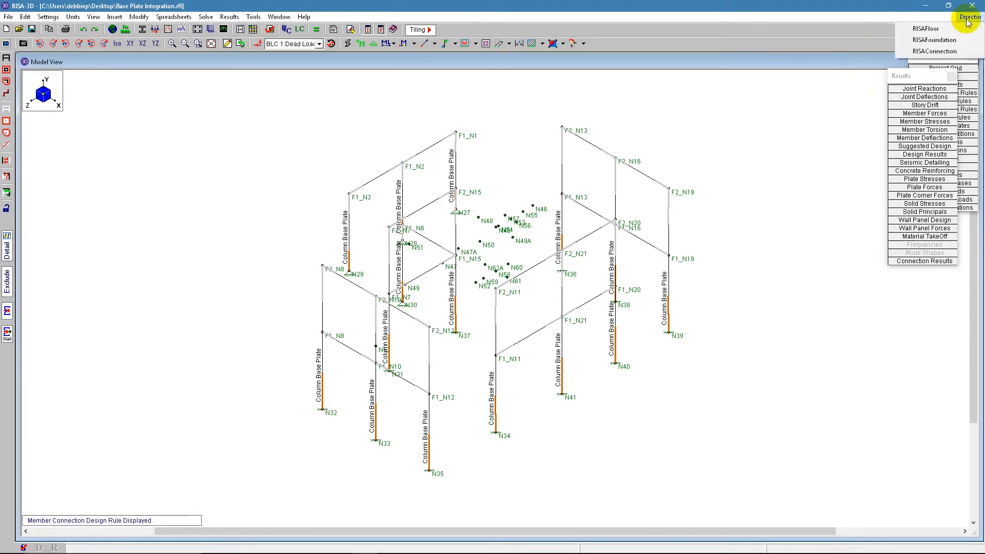
pyautogui.click(960, 50)
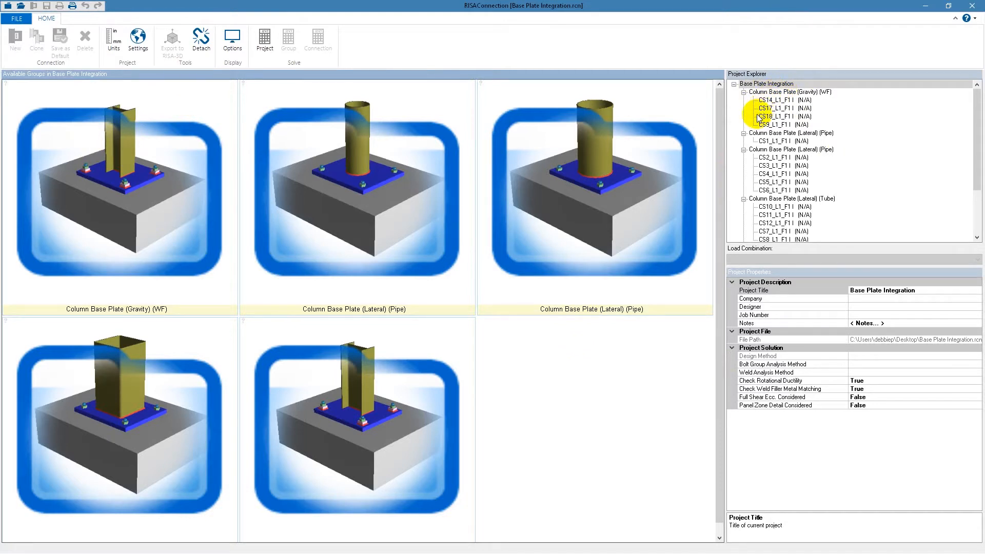
# Look over the base plate connection groups and inspect the flange and web weld properties of the Column Base Plate (Gravity) (WF) group
pyautogui.click(68, 220)
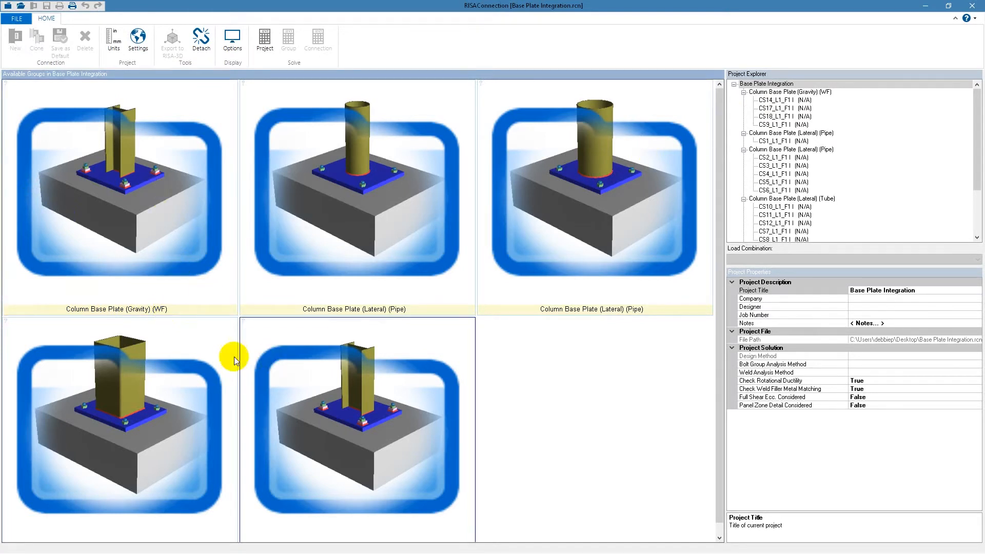
pyautogui.scroll(-1, 232, 358)
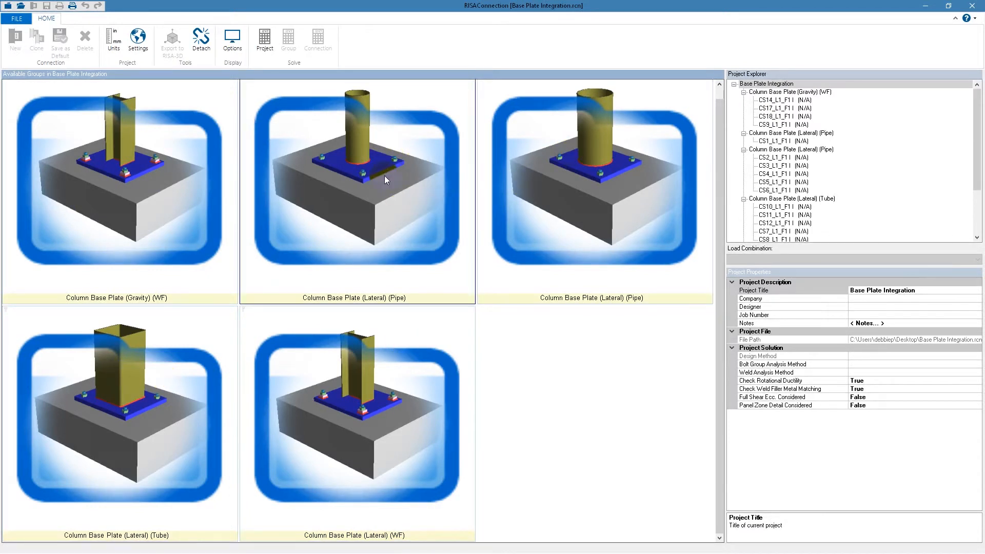
pyautogui.click(778, 91)
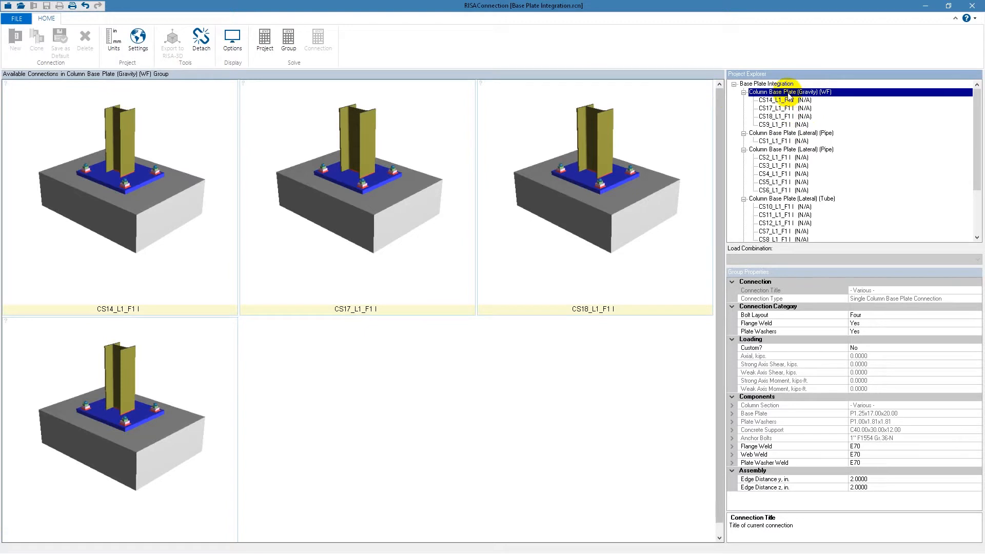
pyautogui.click(732, 446)
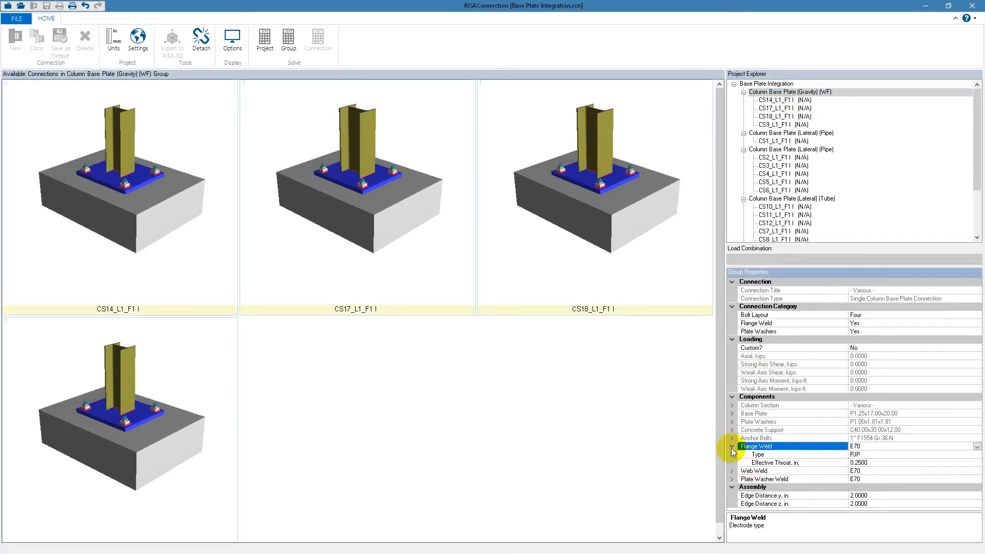
pyautogui.click(732, 471)
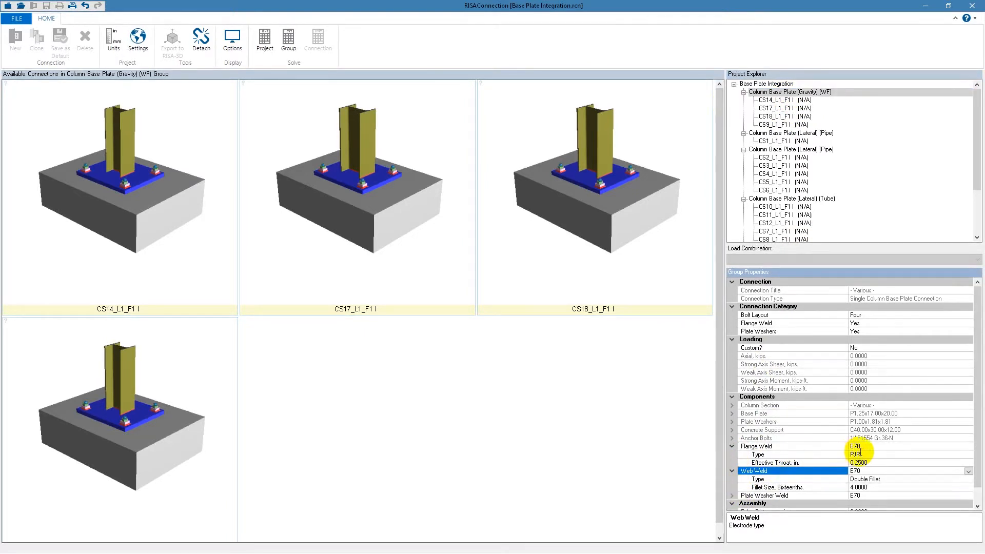
pyautogui.click(893, 455)
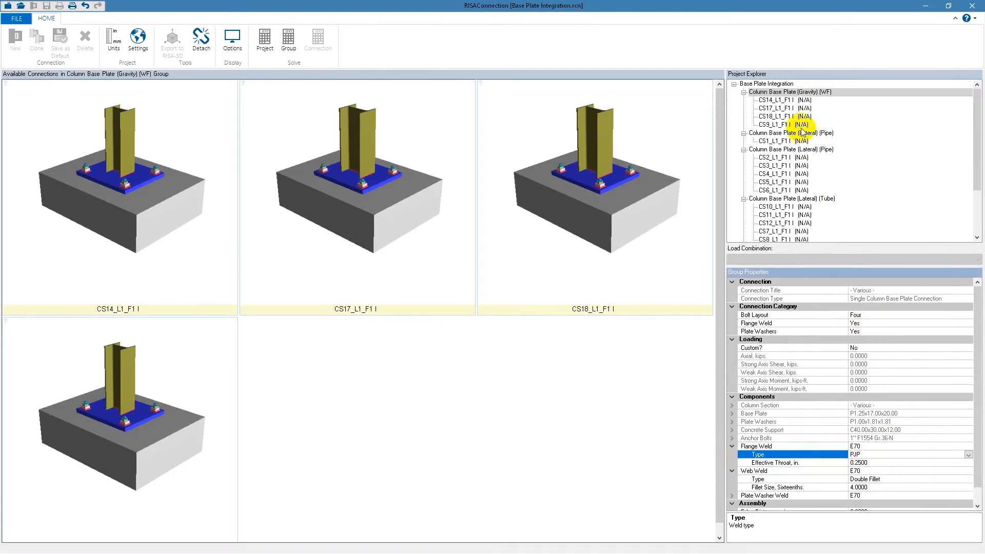
# Open the CS17_L1_F1 connection in the gravity wide flange group and inspect its flange weld properties
pyautogui.click(782, 109)
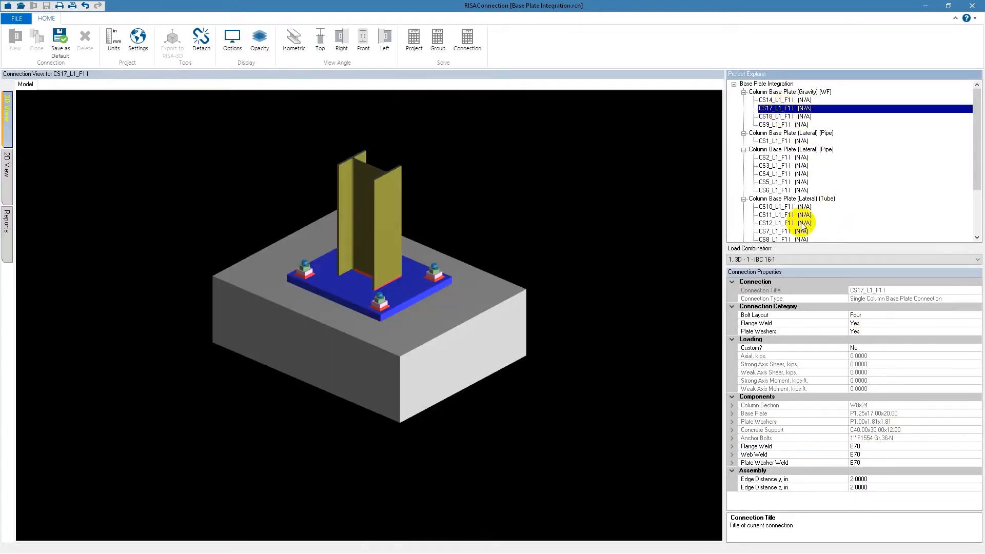
pyautogui.click(732, 446)
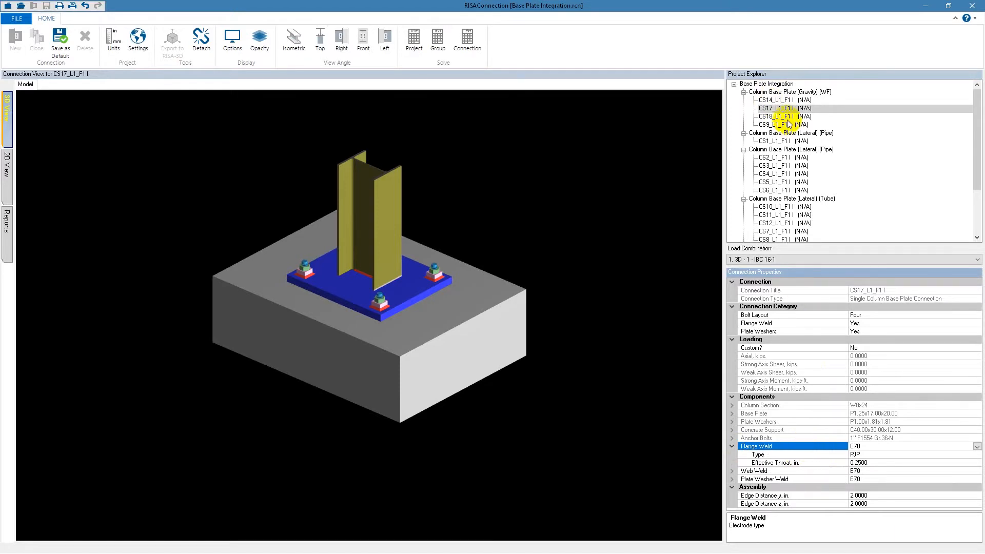
pyautogui.click(775, 108)
pyautogui.click(496, 121)
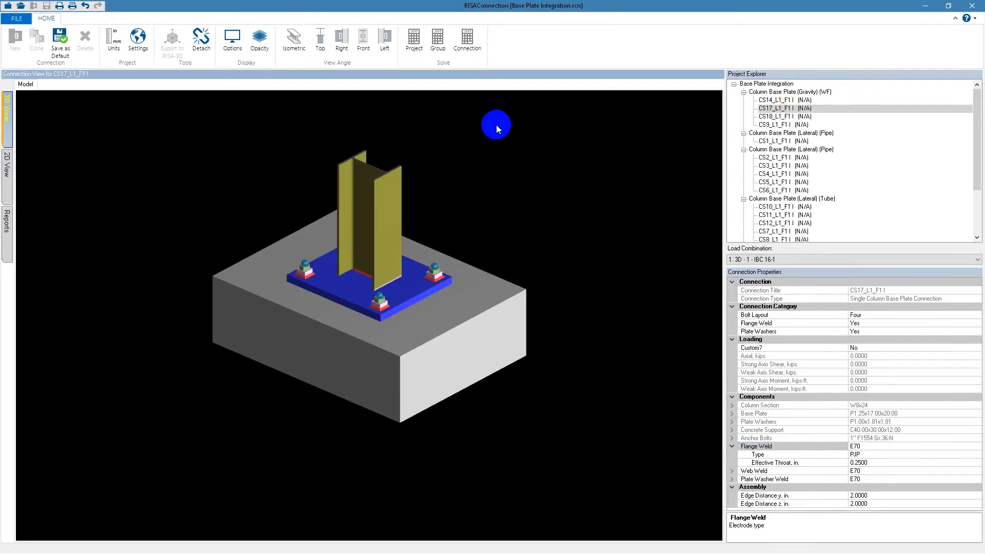
# Solve all base plate connections in the project
pyautogui.click(473, 50)
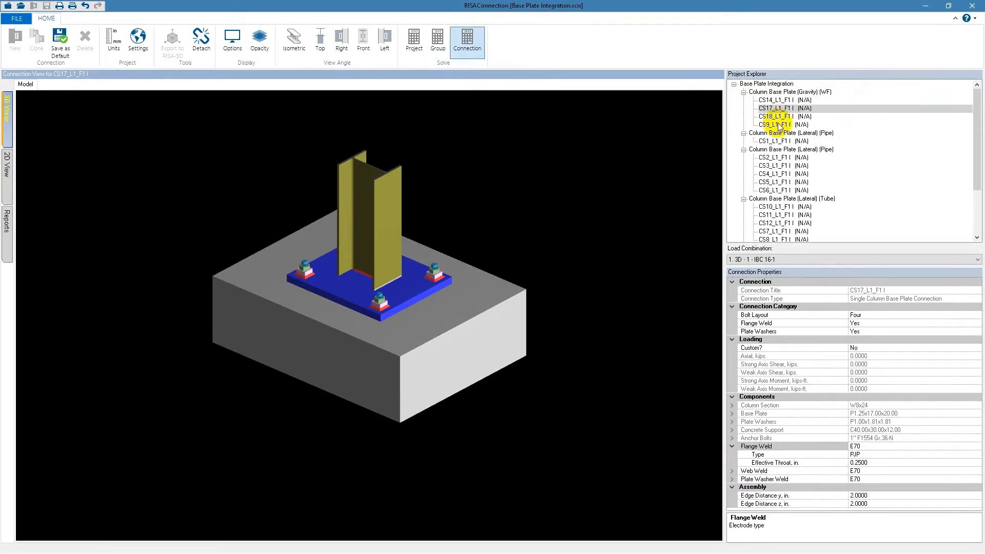
pyautogui.click(418, 43)
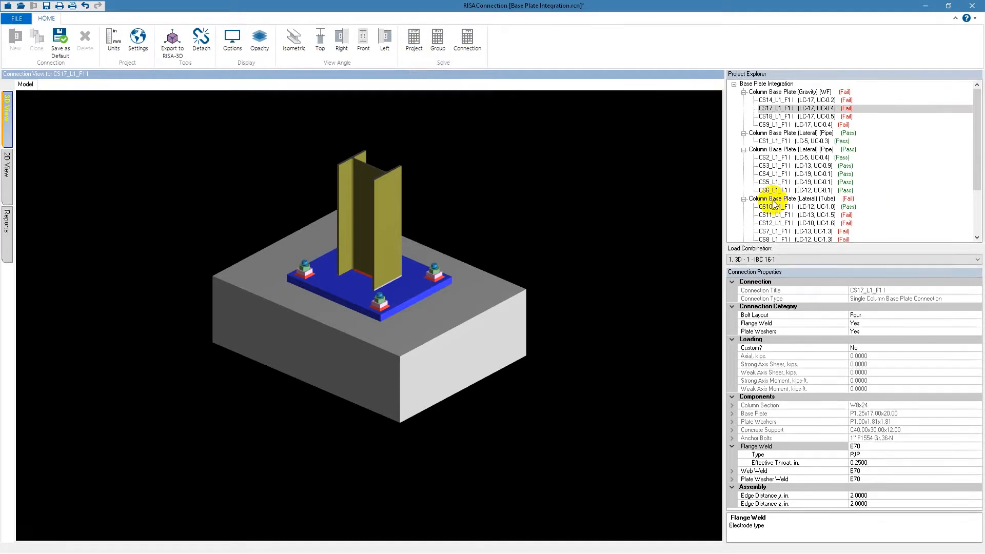
pyautogui.click(400, 291)
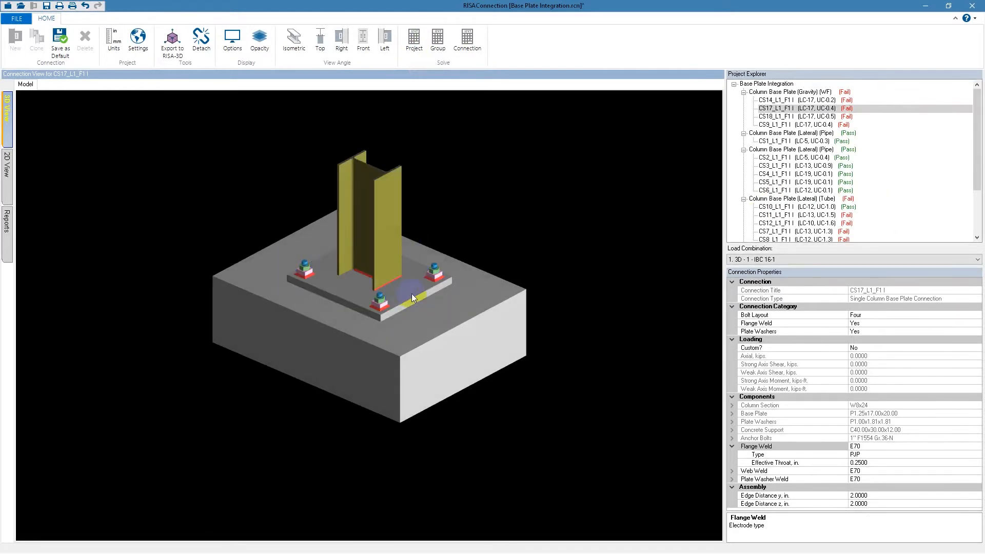
pyautogui.click(607, 313)
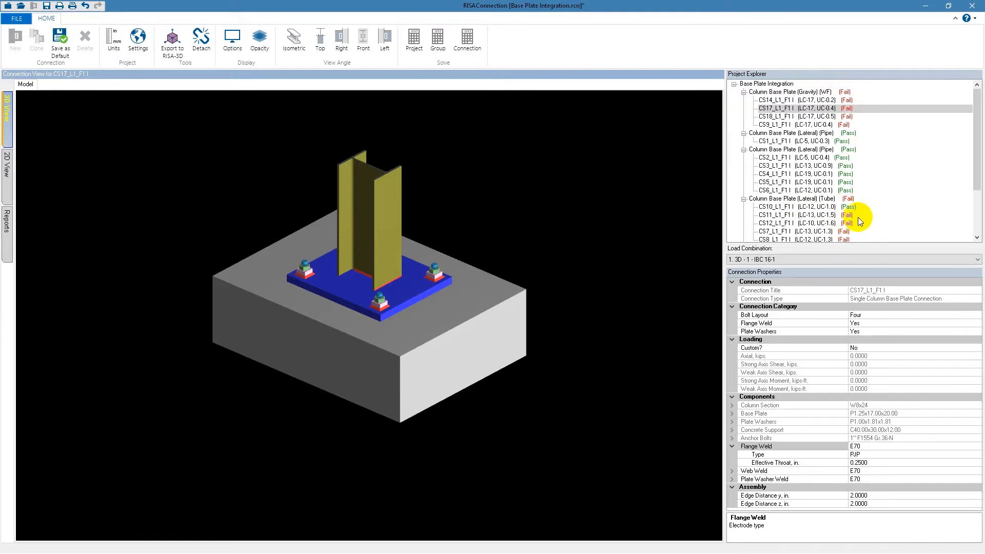
# Open the CS18_L1_F1 connection and examine its loading under load combination 17, FL - 4 - IBC 16-2 (a) Post
pyautogui.click(786, 117)
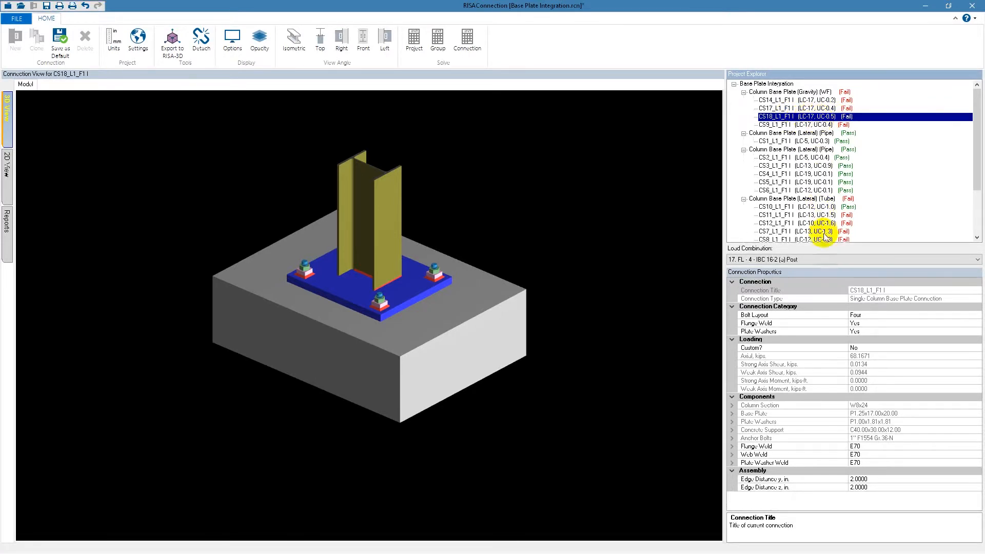
pyautogui.click(809, 260)
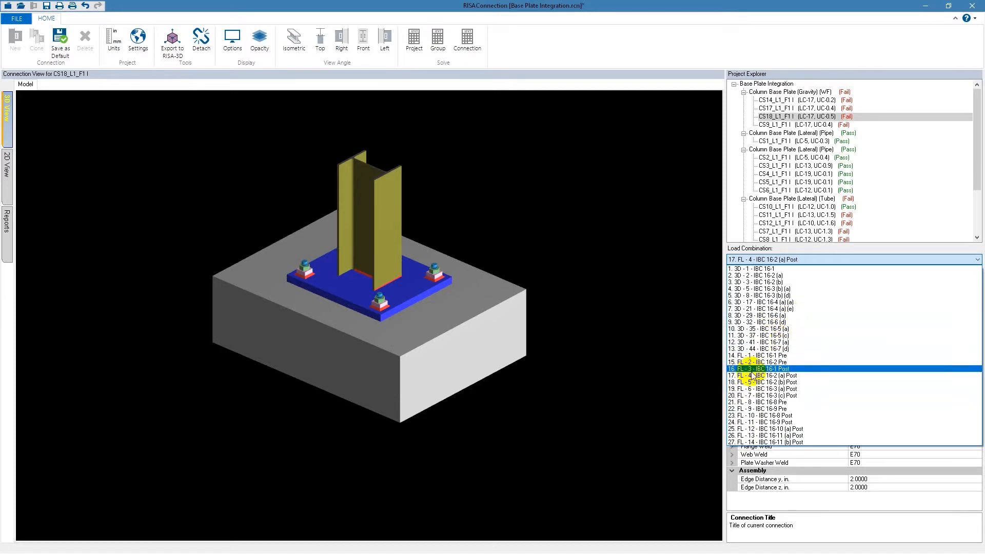
pyautogui.click(785, 376)
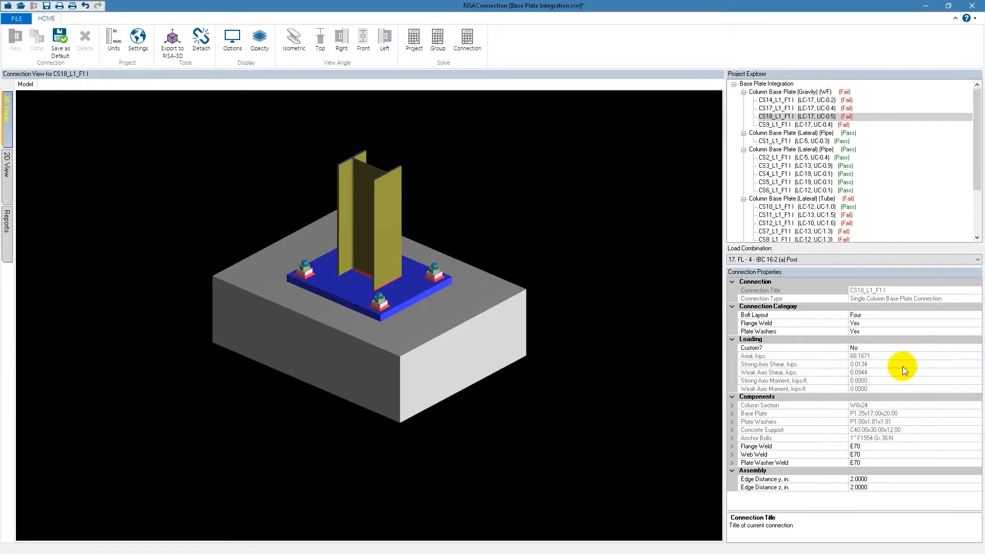
pyautogui.click(876, 374)
pyautogui.click(143, 312)
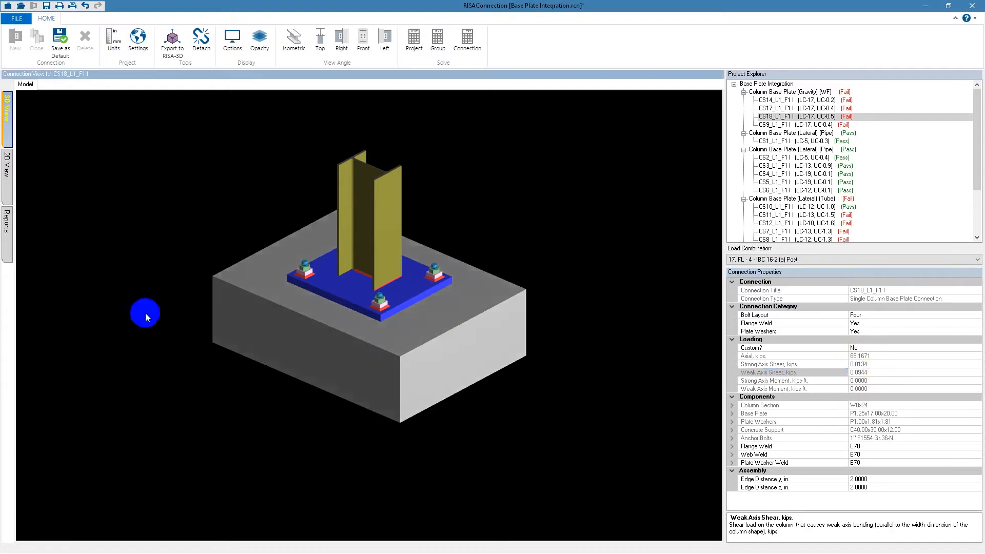
# Open the results report for CS18_L1_F1 and examine the detailed Geometry Restrictions checks
pyautogui.click(7, 224)
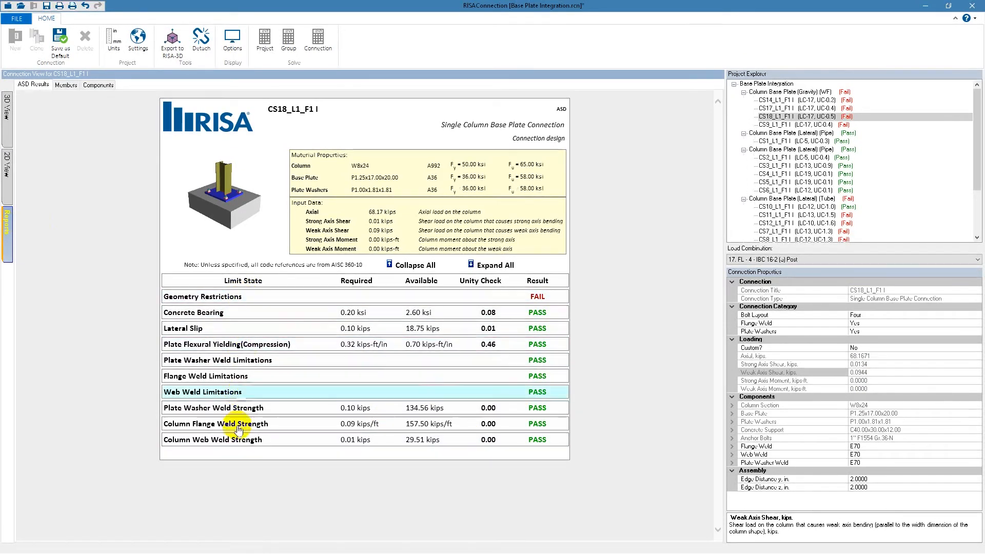
pyautogui.click(237, 302)
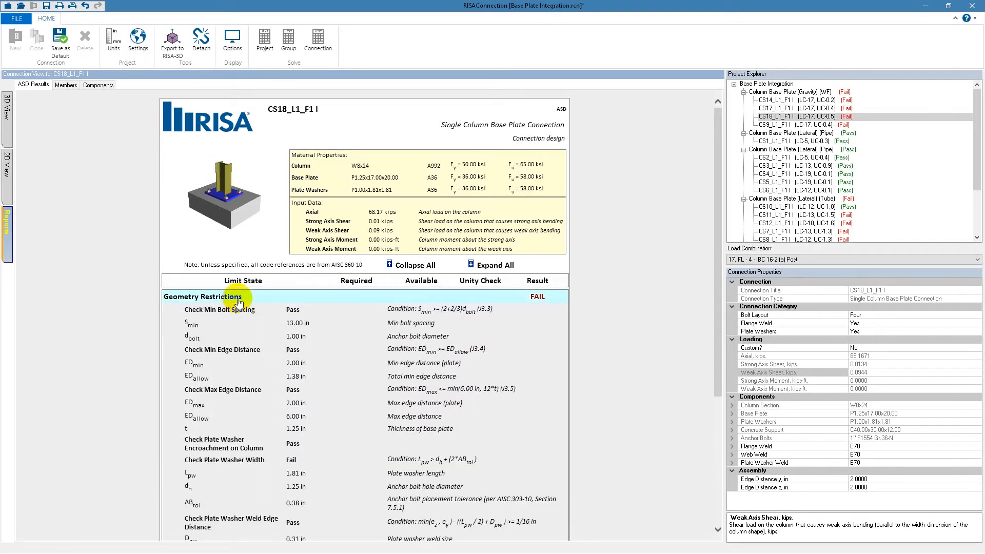
pyautogui.scroll(-2, 237, 302)
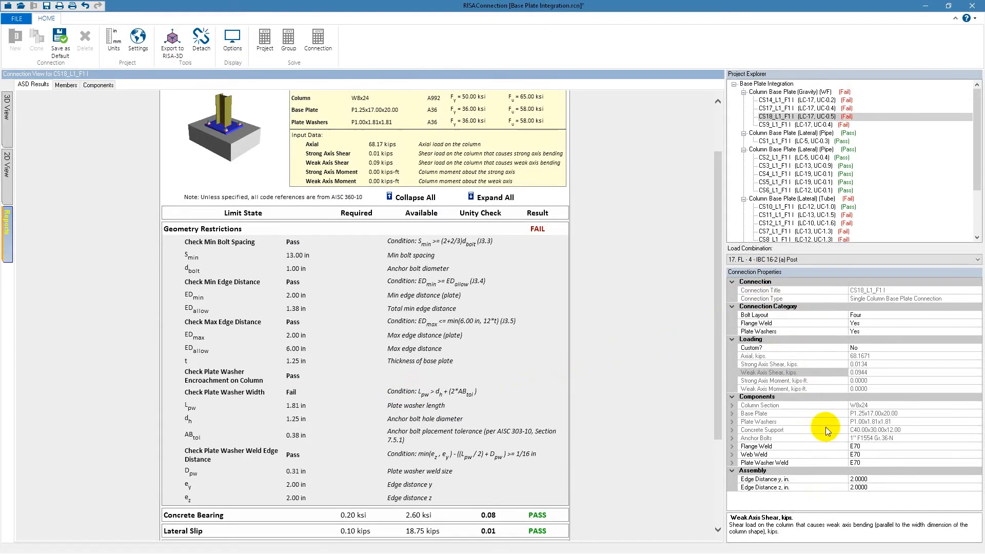
# Set the square width/length of the CS18_L1_F1 plate washers to 2 in using their dimension in the 2D top view
pyautogui.click(734, 421)
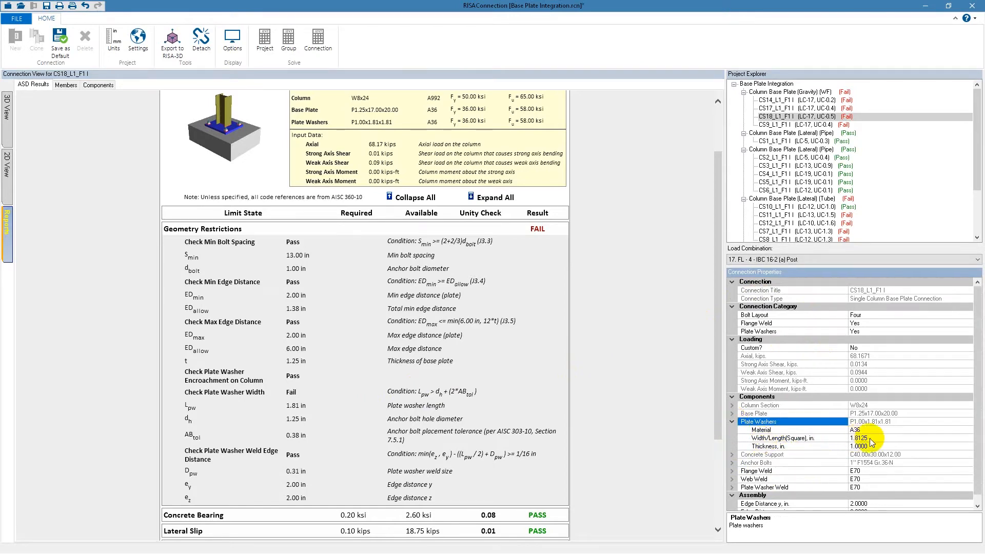
pyautogui.click(906, 440)
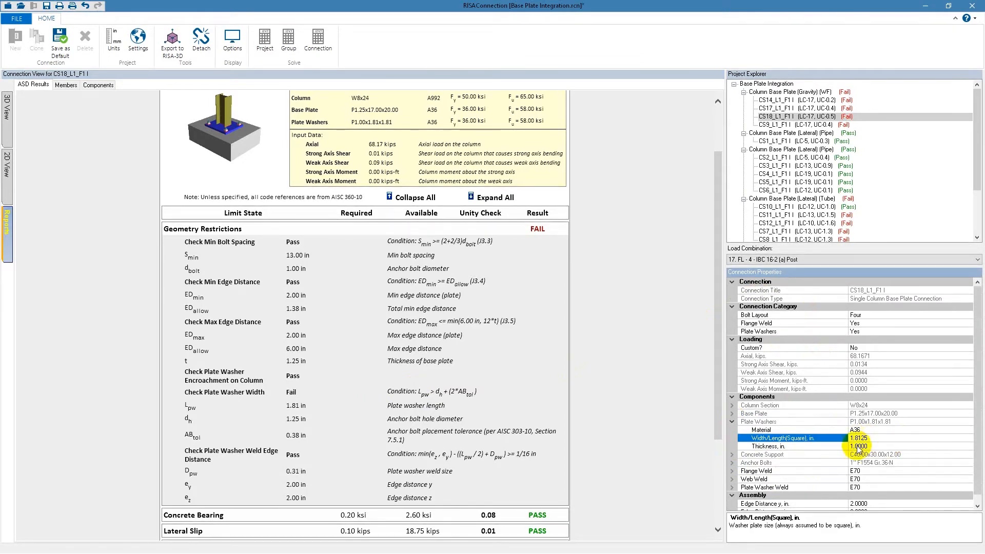
pyautogui.click(7, 163)
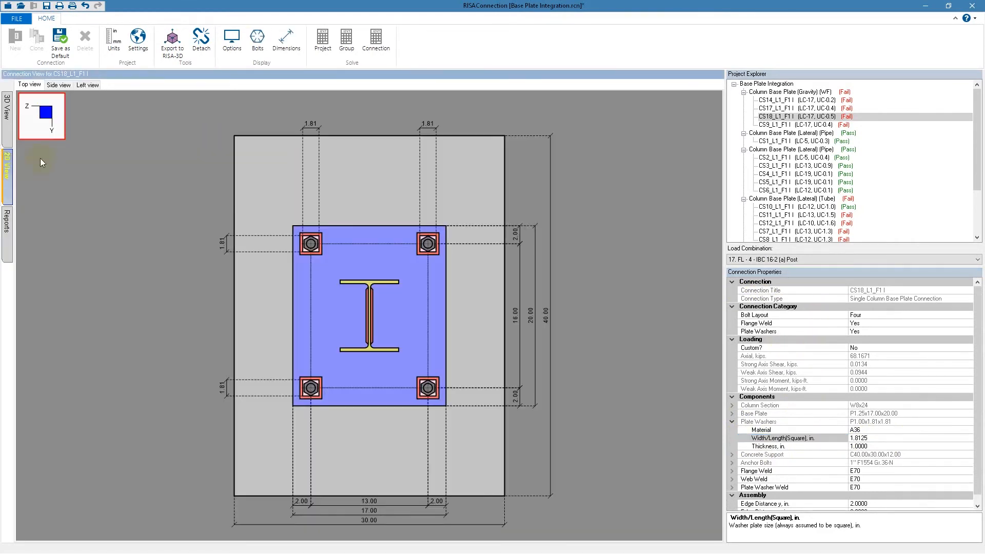
pyautogui.click(317, 252)
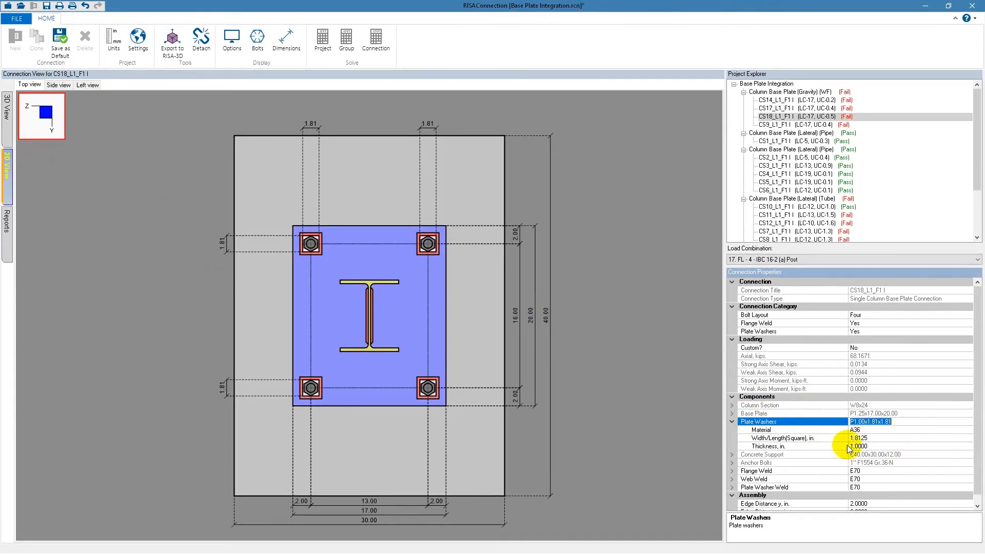
pyautogui.click(198, 231)
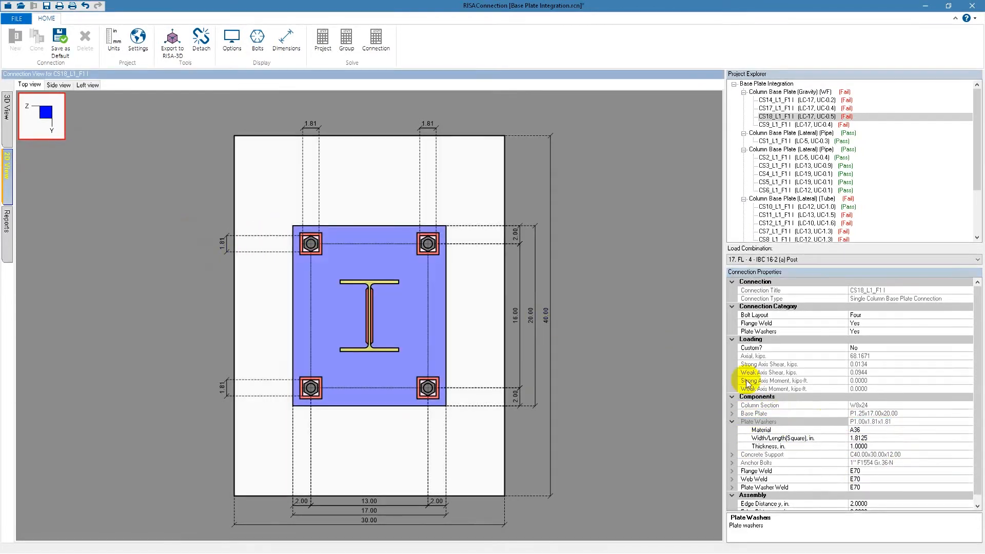
pyautogui.click(311, 124)
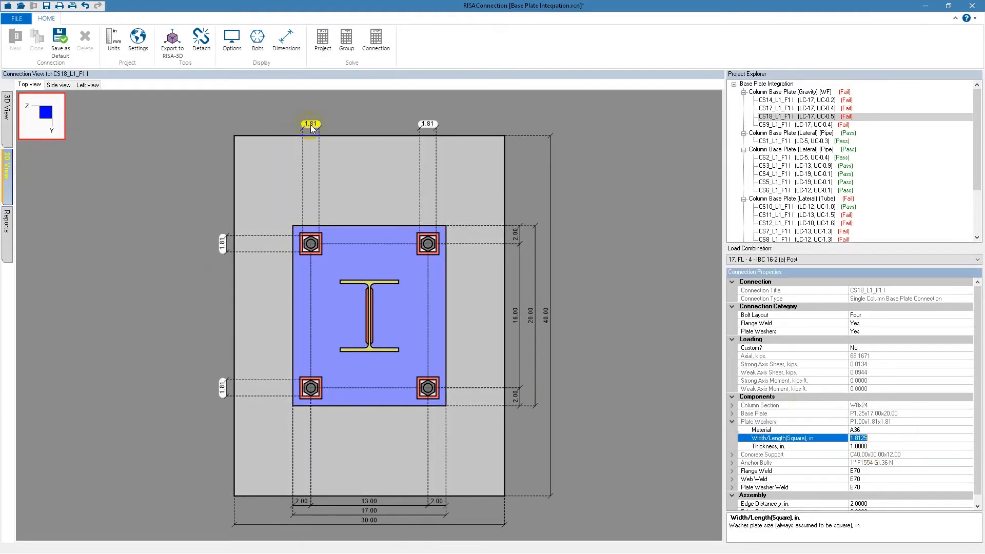
pyautogui.write('2')
pyautogui.press('Return')
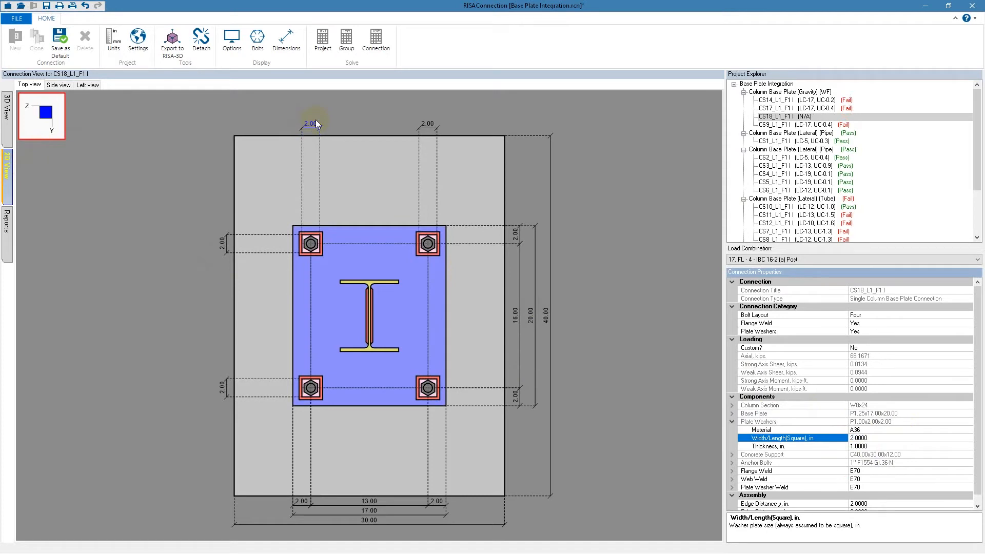
# Inspect the column, base plate, washer and anchor bolt properties in the 2D top view, and the concrete support's in the side view
pyautogui.click(328, 246)
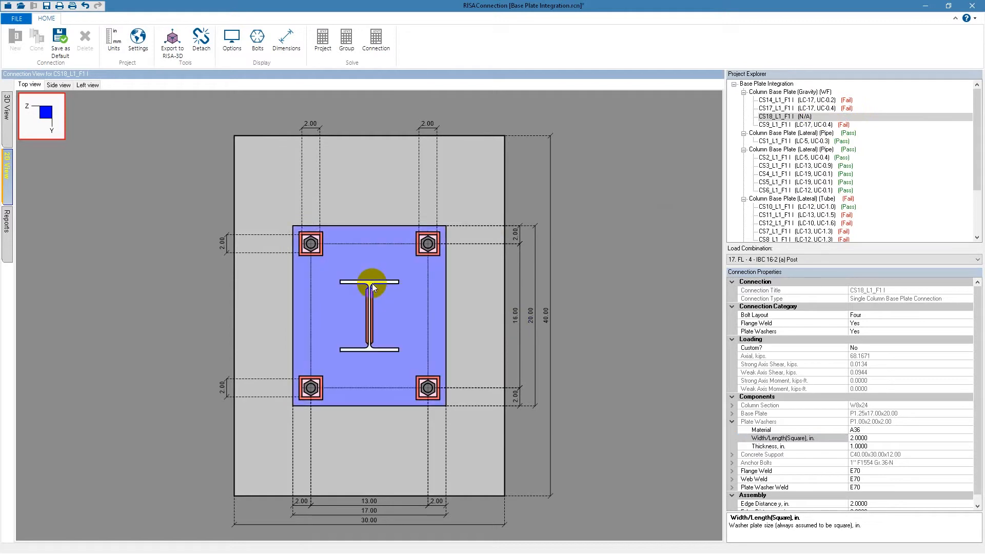
pyautogui.click(372, 284)
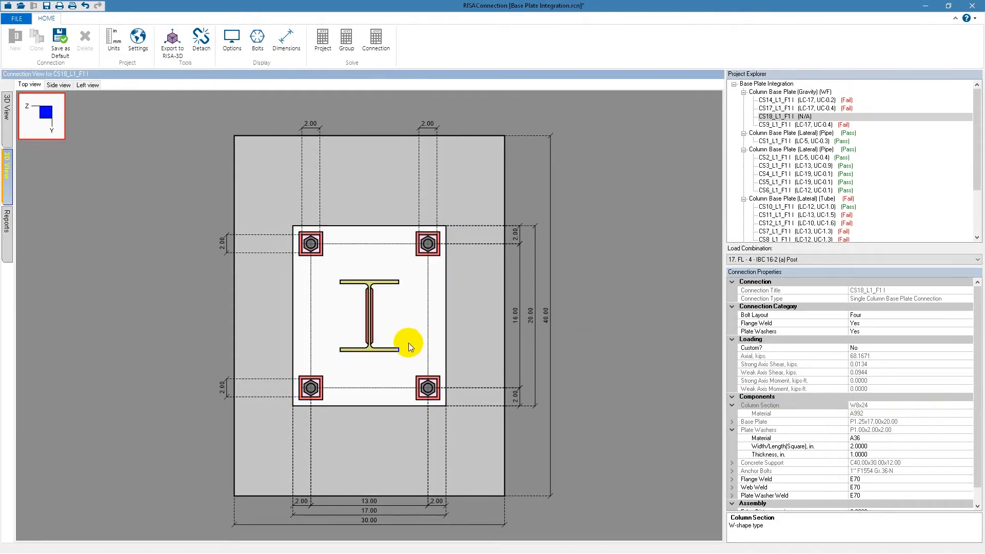
pyautogui.click(409, 343)
pyautogui.click(430, 386)
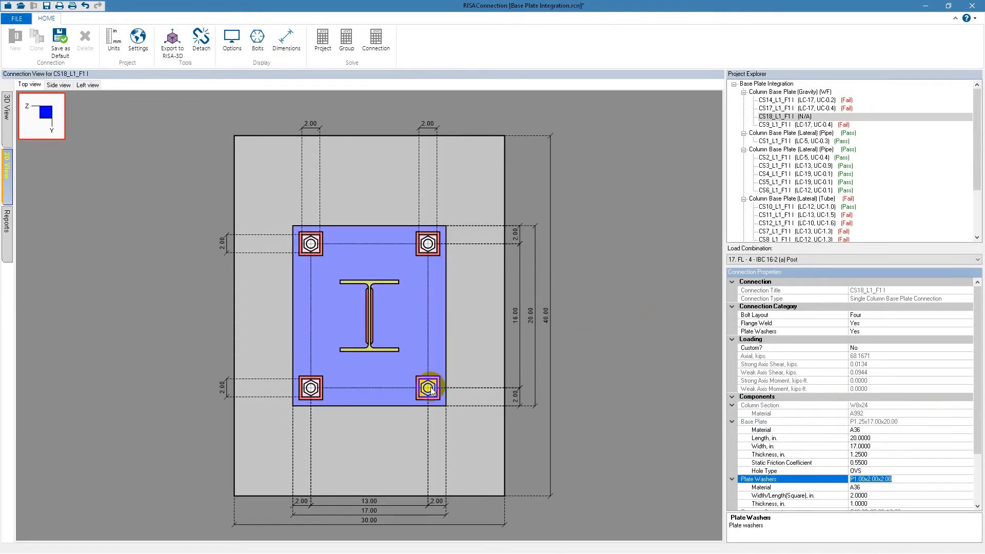
pyautogui.click(429, 389)
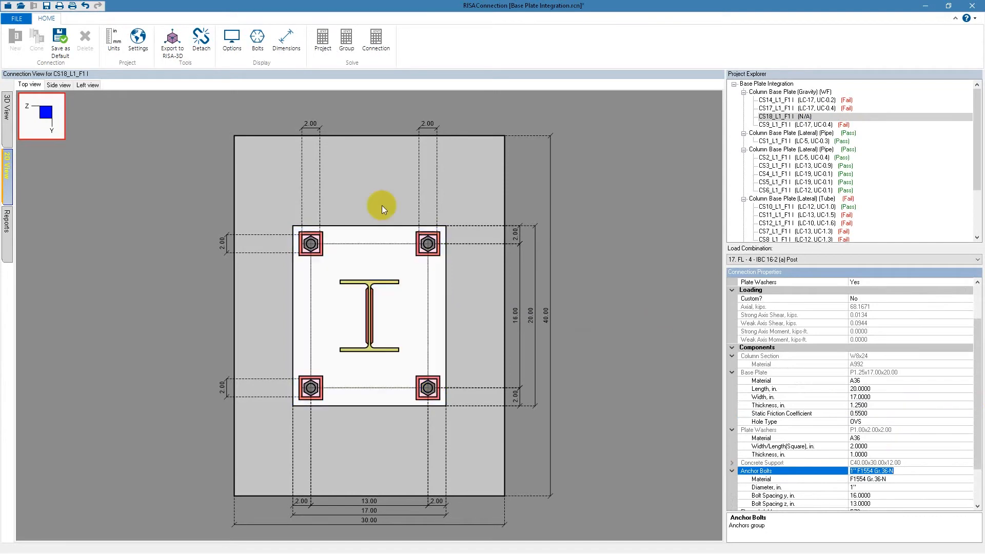
pyautogui.click(60, 85)
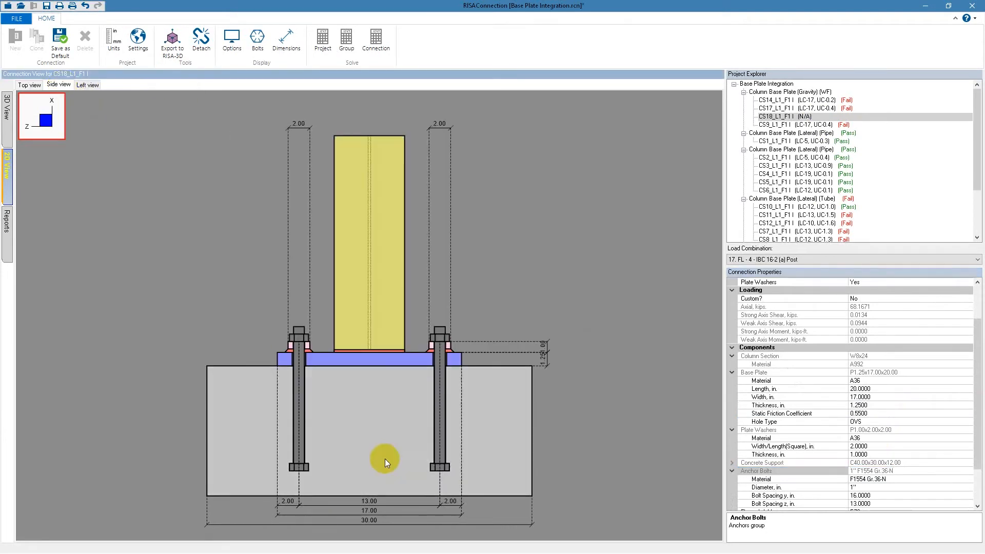
pyautogui.click(513, 429)
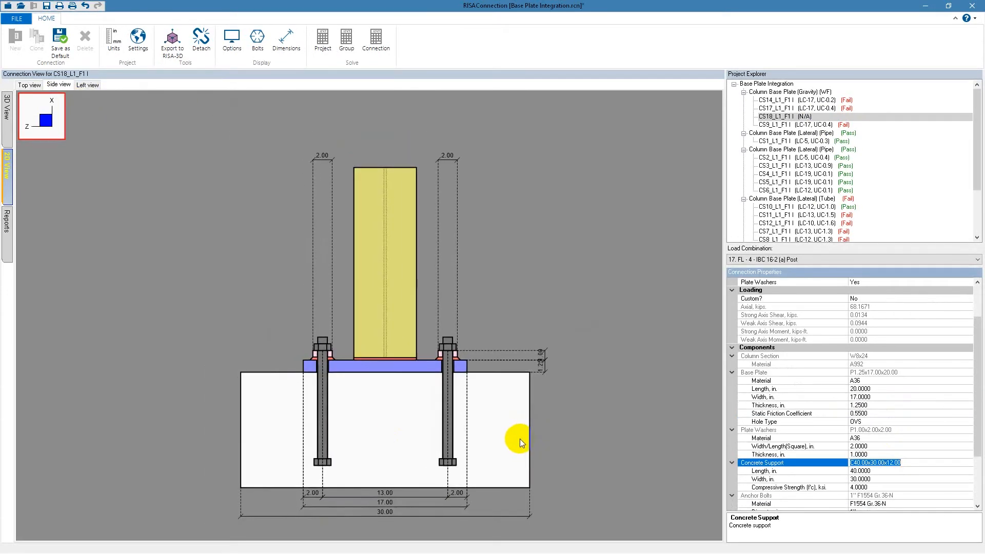
pyautogui.click(755, 458)
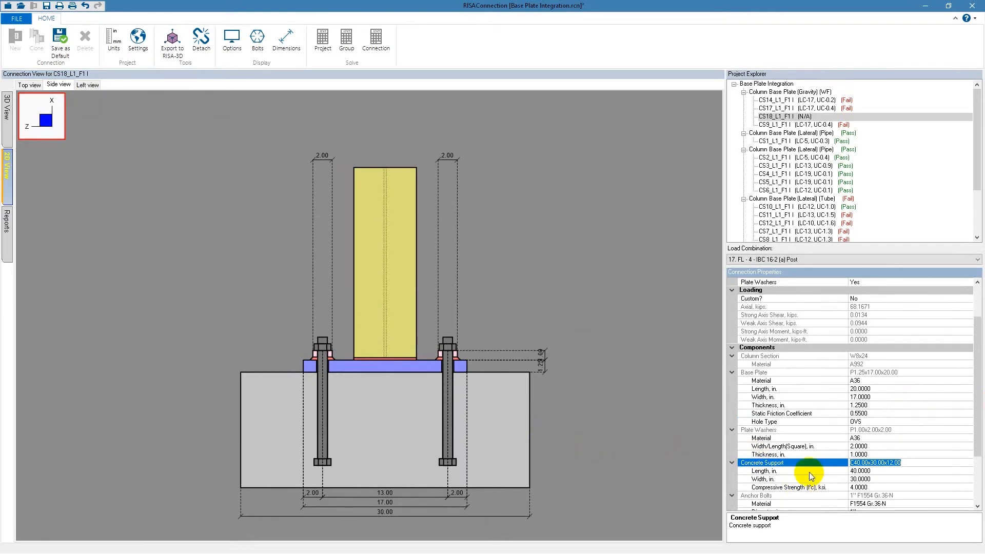
pyautogui.click(901, 488)
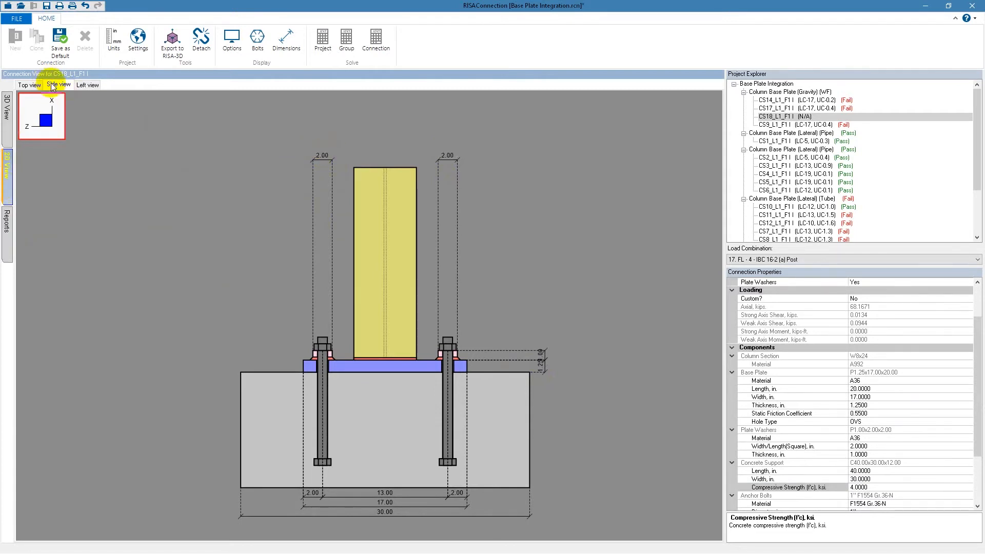
# Return to the 2D top view and set the anchor bolt spacing in the y direction to 14 in
pyautogui.click(30, 85)
pyautogui.click(310, 124)
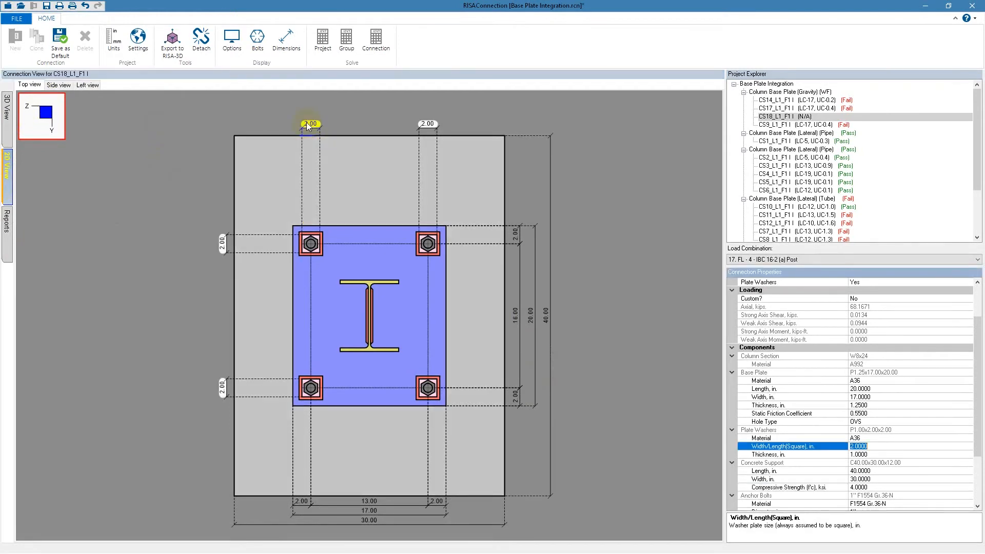
pyautogui.click(514, 314)
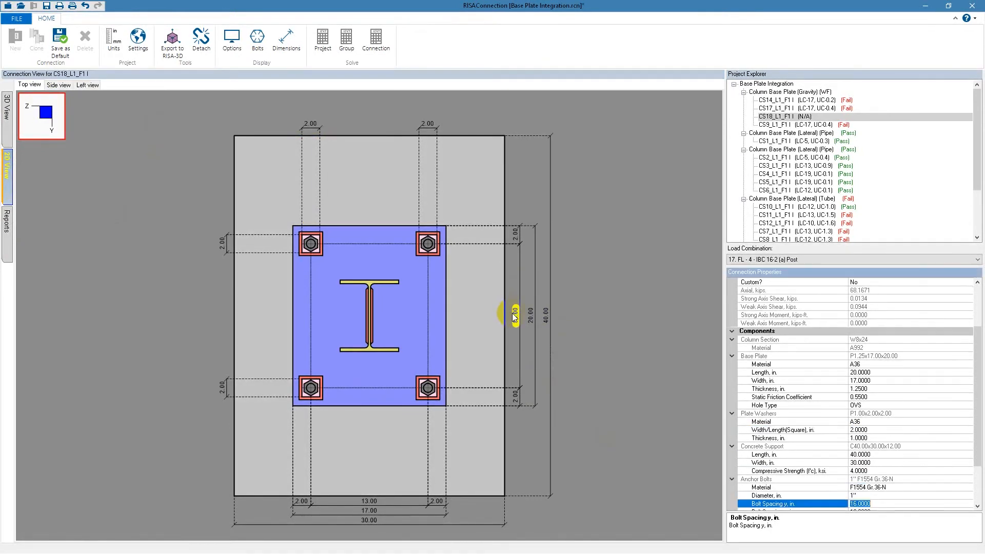
pyautogui.write('14')
pyautogui.press('Return')
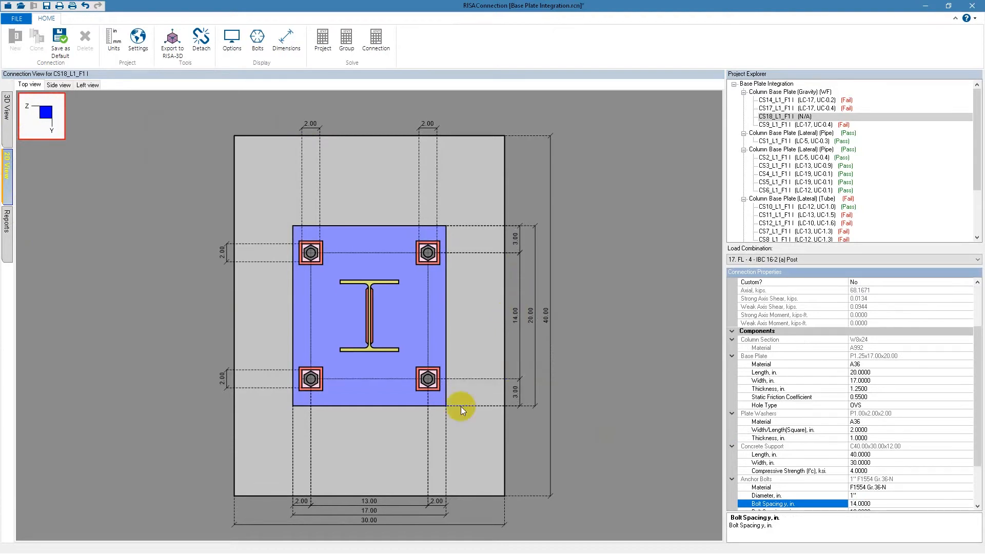
# Set the base plate width to 20 in and solve the CS18_L1_F1 connection
pyautogui.click(367, 511)
pyautogui.write('20')
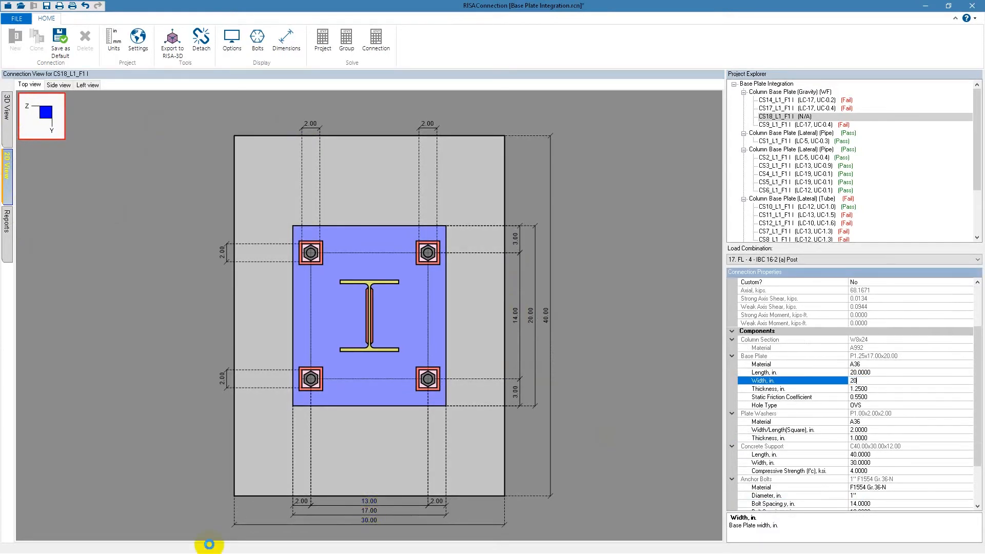
pyautogui.press('Return')
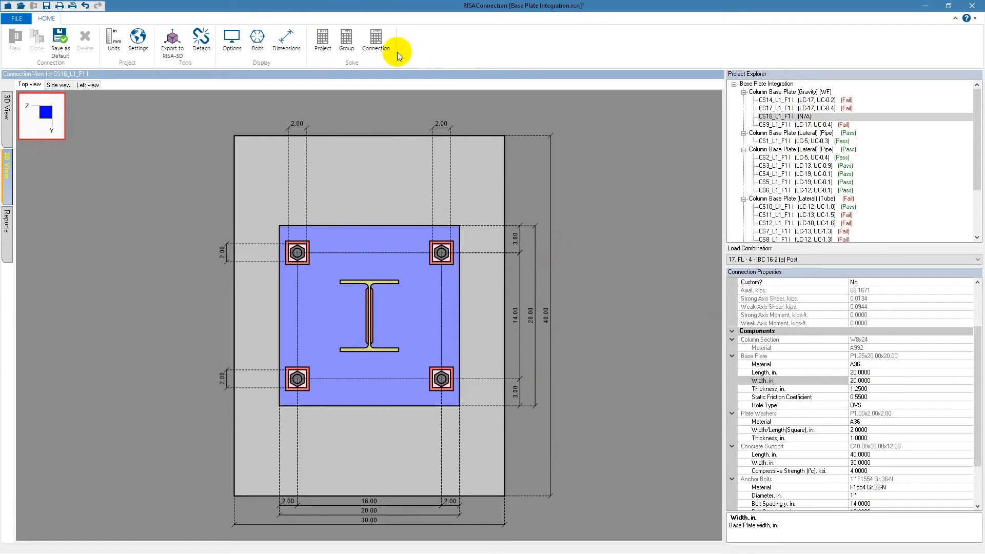
pyautogui.click(377, 39)
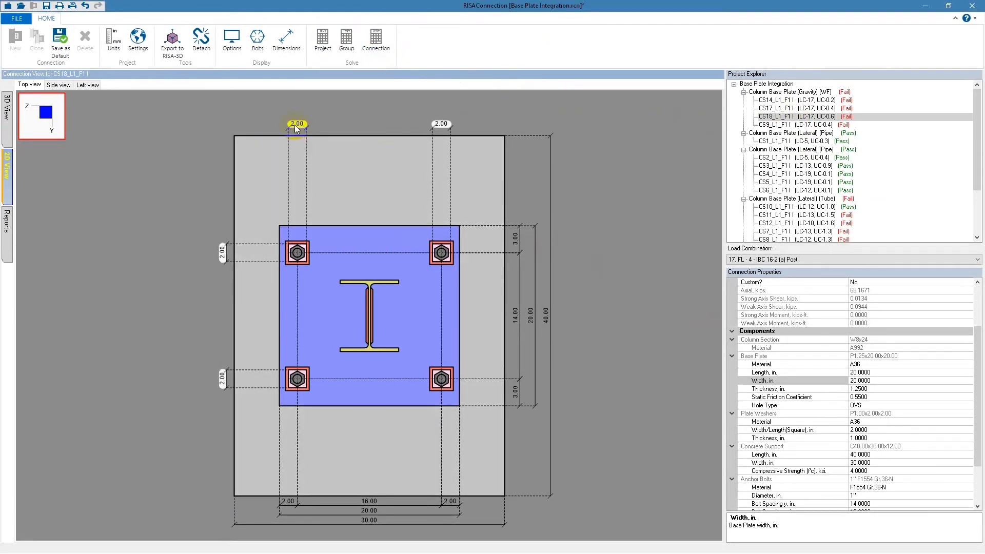
# Set the plate washers' square width/length to 2.5 in and solve the CS18_L1_F1 connection again
pyautogui.click(296, 124)
pyautogui.write('2.5')
pyautogui.press('Return')
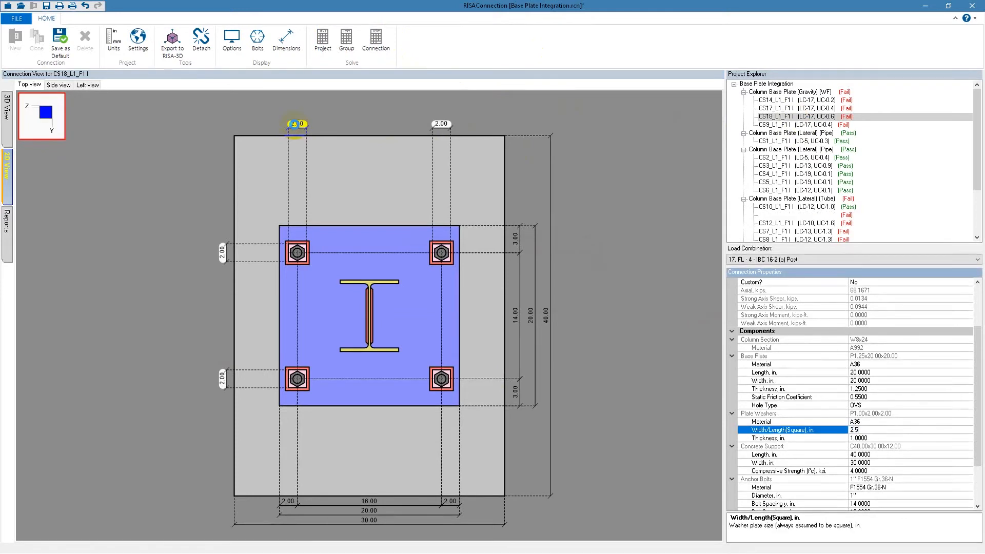
pyautogui.click(376, 48)
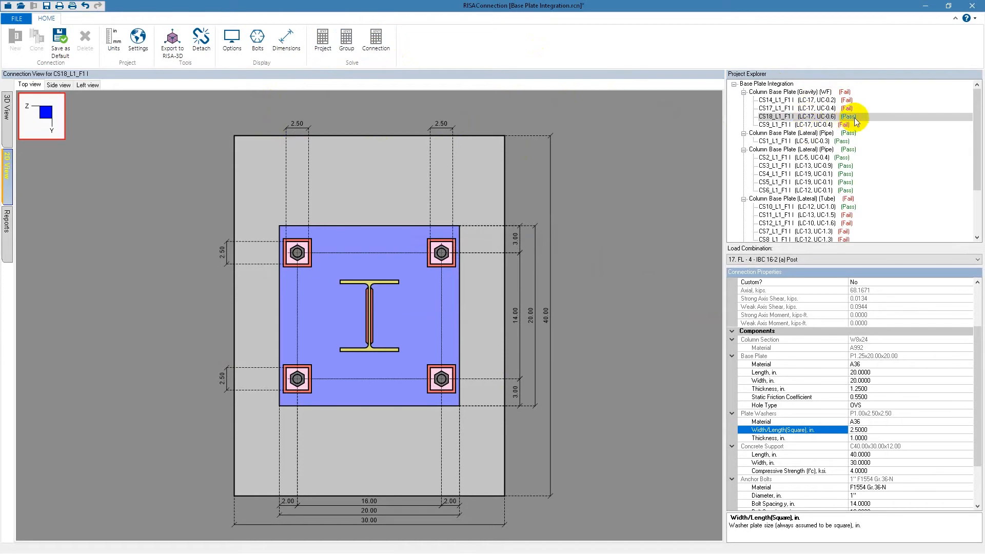
# Review the updated CS18_L1_F1 report, examining the Geometry Restrictions details and the summary of limit states
pyautogui.click(7, 239)
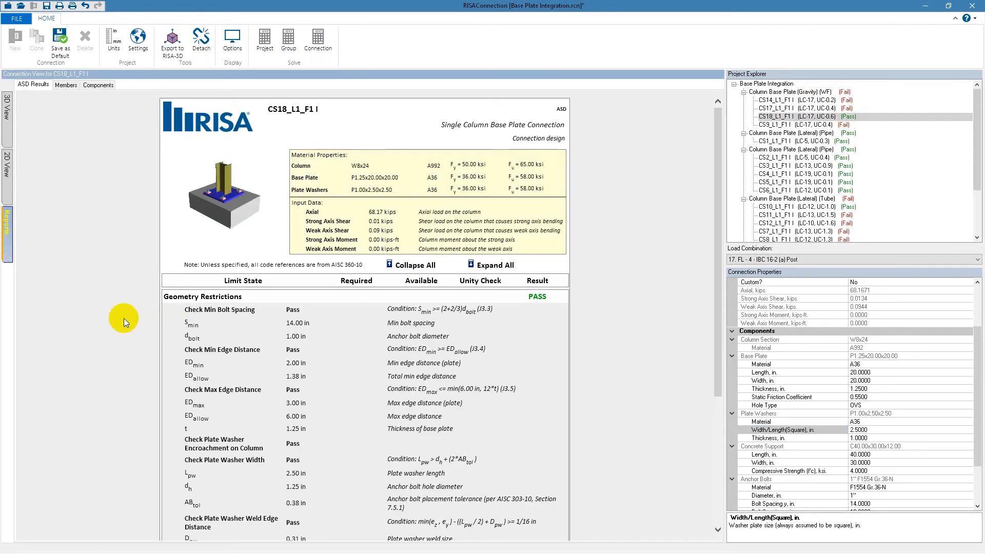
pyautogui.scroll(-4, 123, 317)
pyautogui.scroll(1, 122, 315)
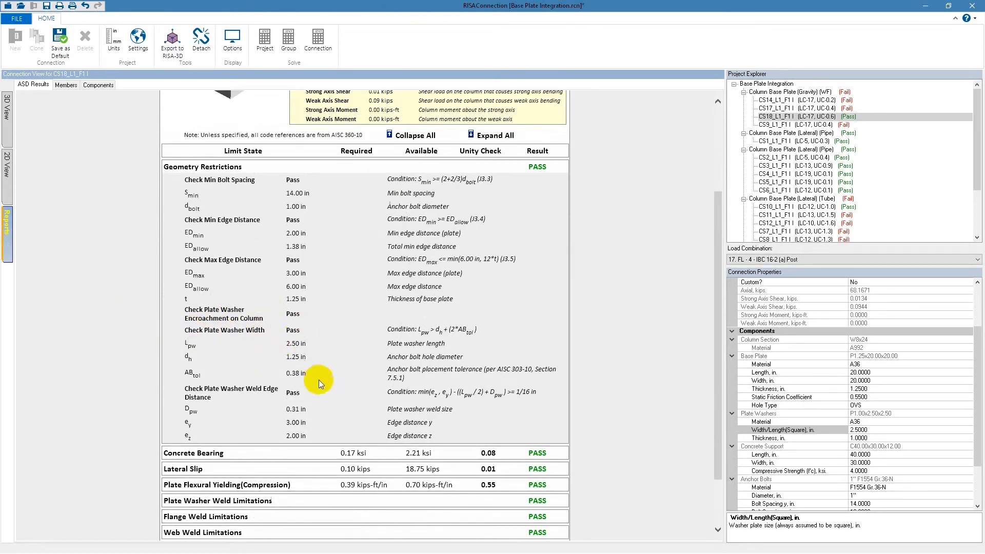
pyautogui.click(257, 166)
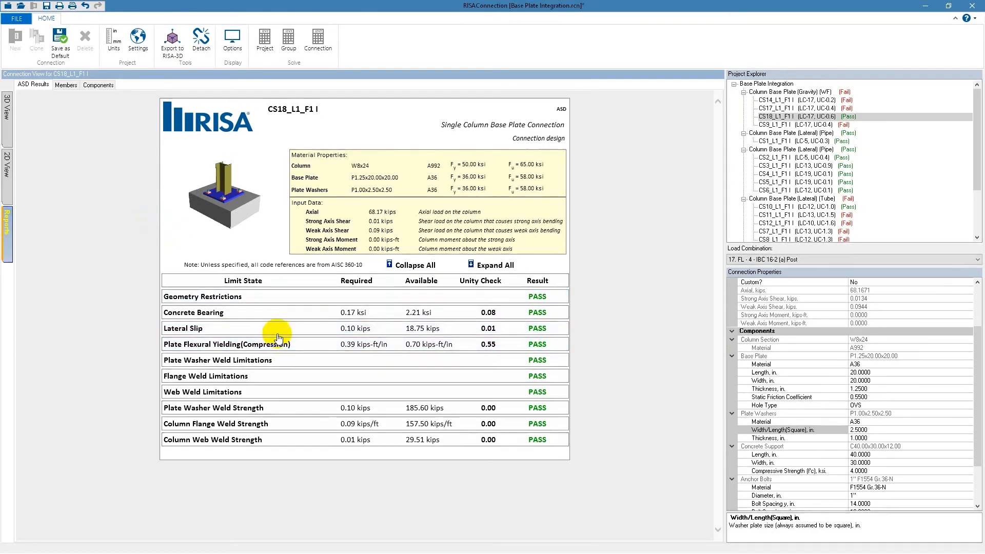
pyautogui.click(272, 298)
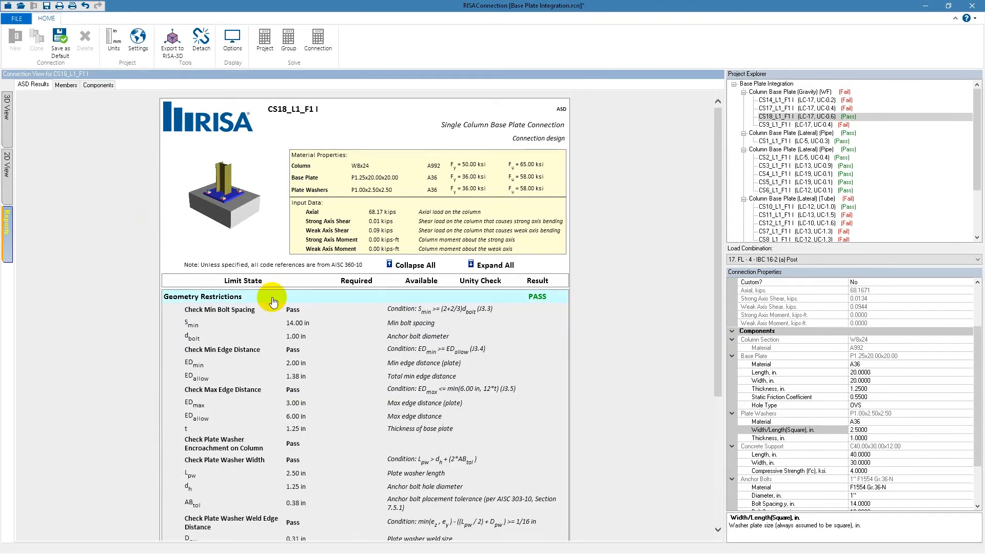
pyautogui.click(272, 297)
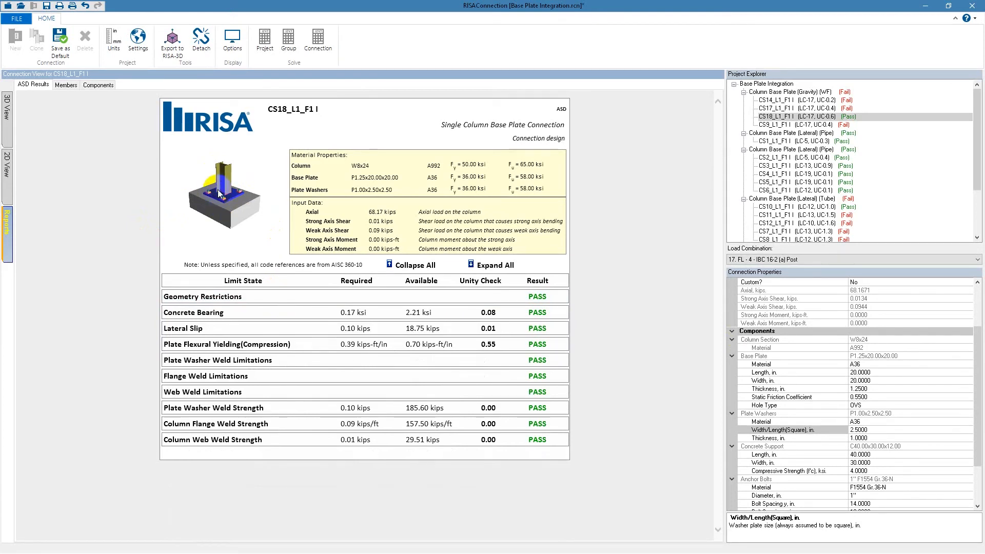
# Examine the Concrete Bearing and Lateral Slip calculation details in the CS18_L1_F1 report, and collapse both again
pyautogui.click(6, 173)
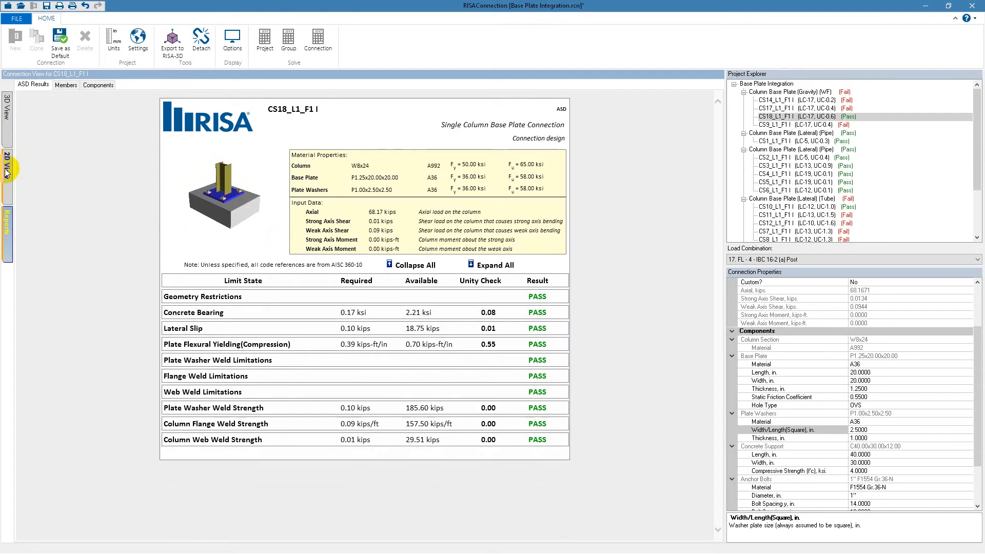
pyautogui.click(264, 313)
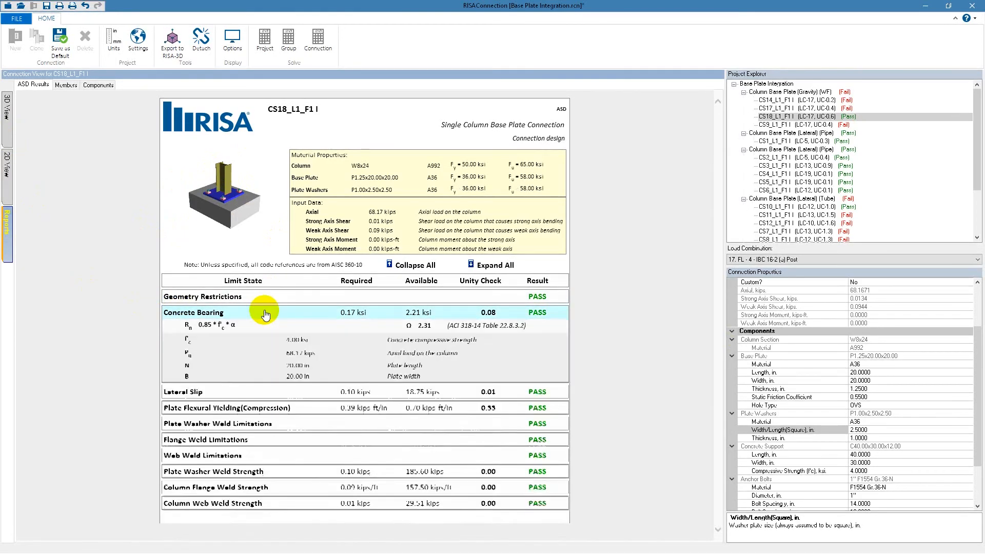
pyautogui.scroll(-2, 262, 310)
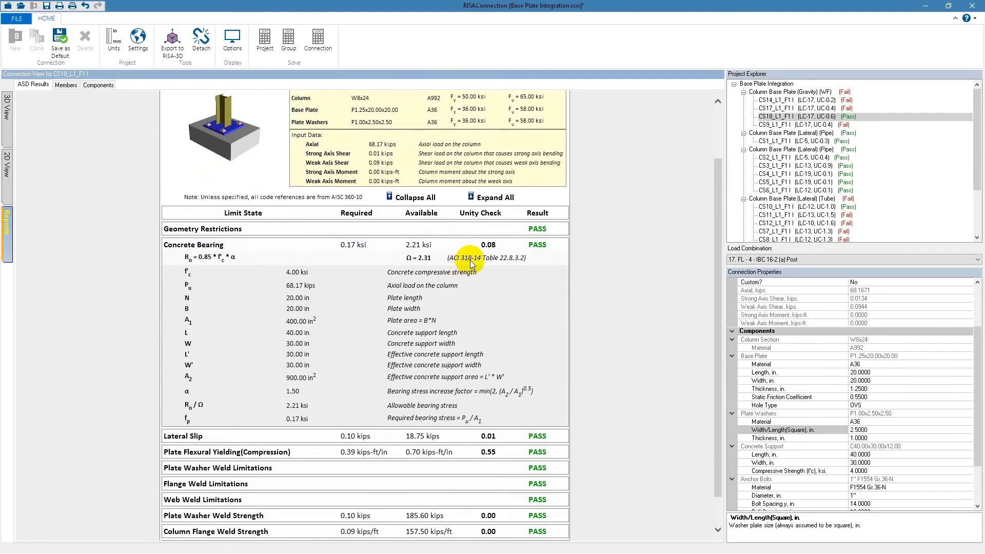
pyautogui.click(302, 435)
pyautogui.scroll(-4, 303, 434)
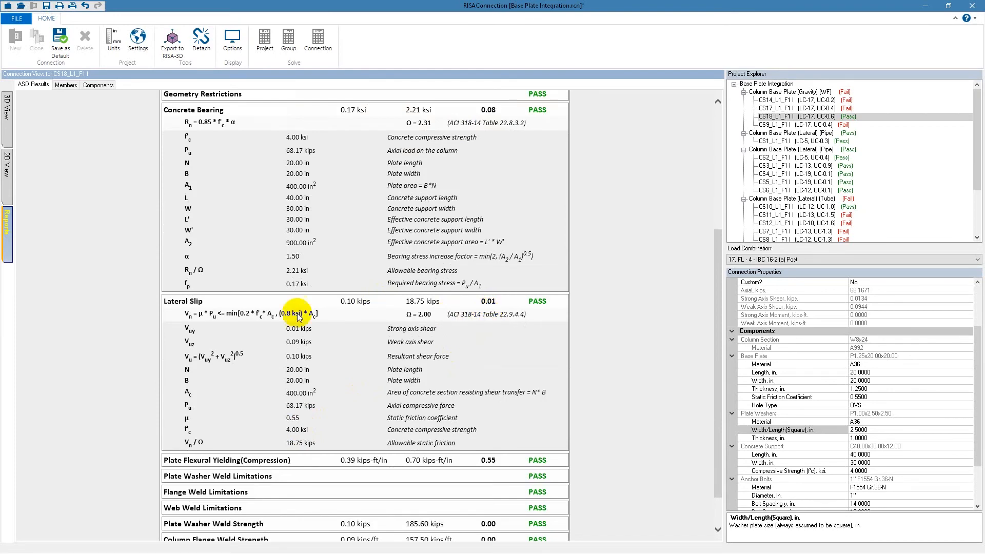
pyautogui.click(221, 307)
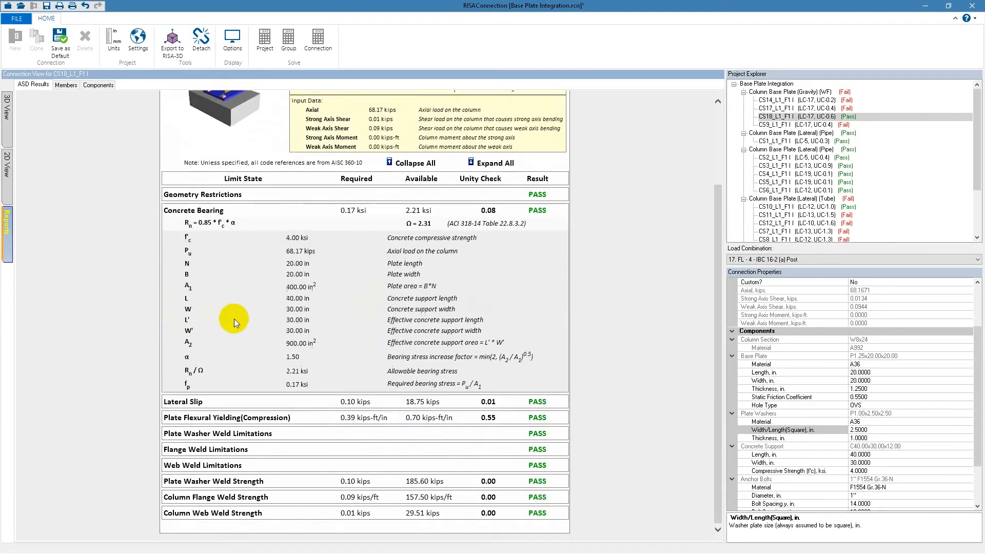
pyautogui.click(244, 215)
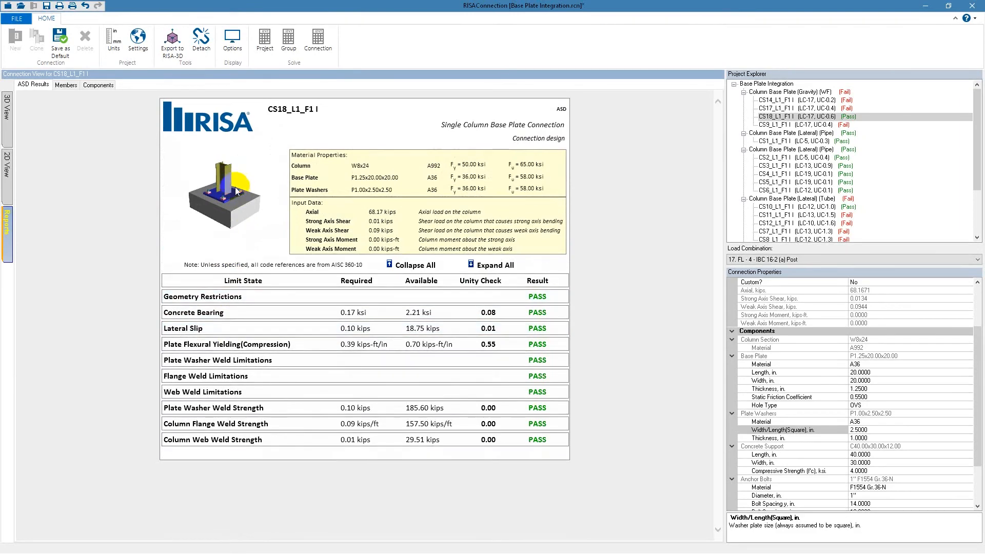
# Examine the CS18_L1_F1 report details for plate flexural yielding, plate washer and flange weld limitations, and plate washer and column flange weld strength
pyautogui.click(290, 347)
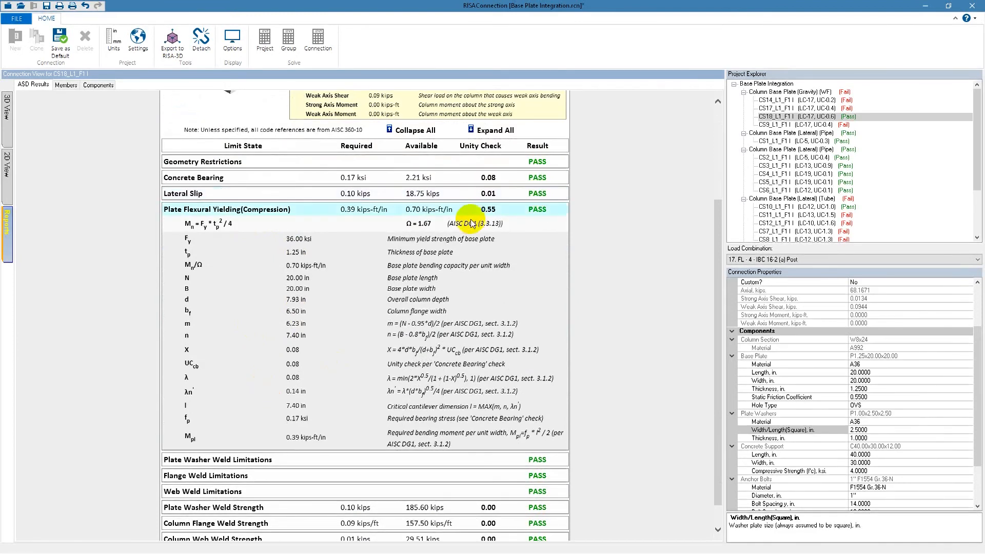
pyautogui.click(357, 462)
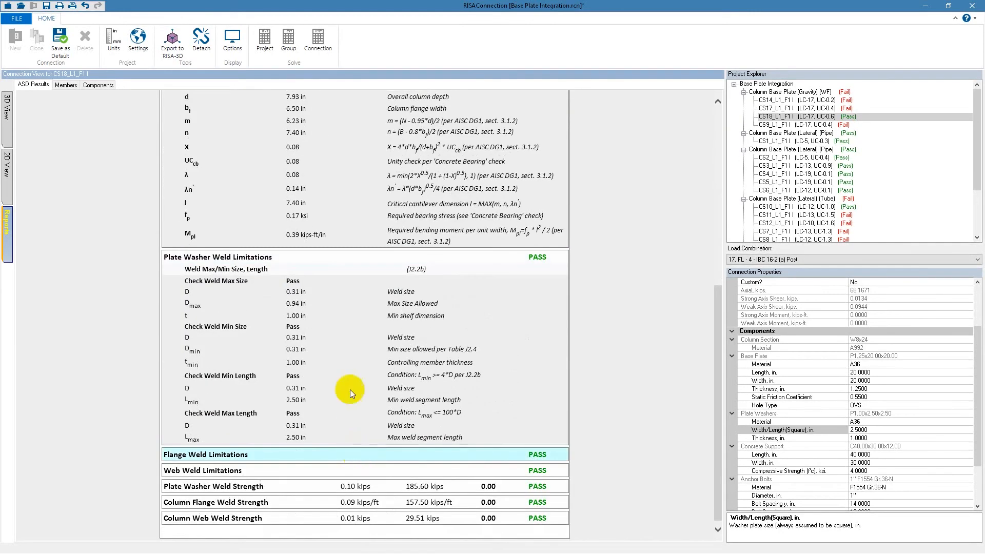
pyautogui.click(320, 456)
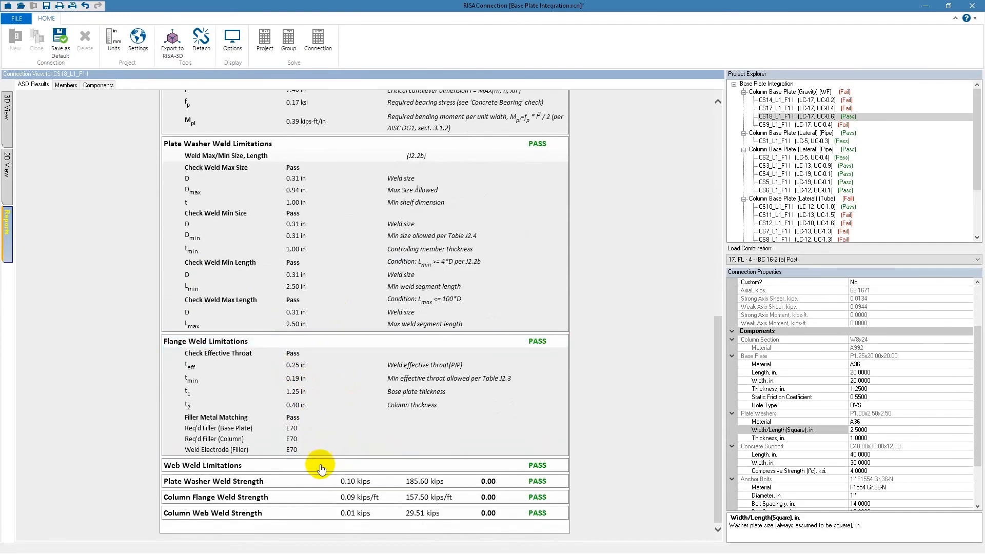
pyautogui.click(314, 497)
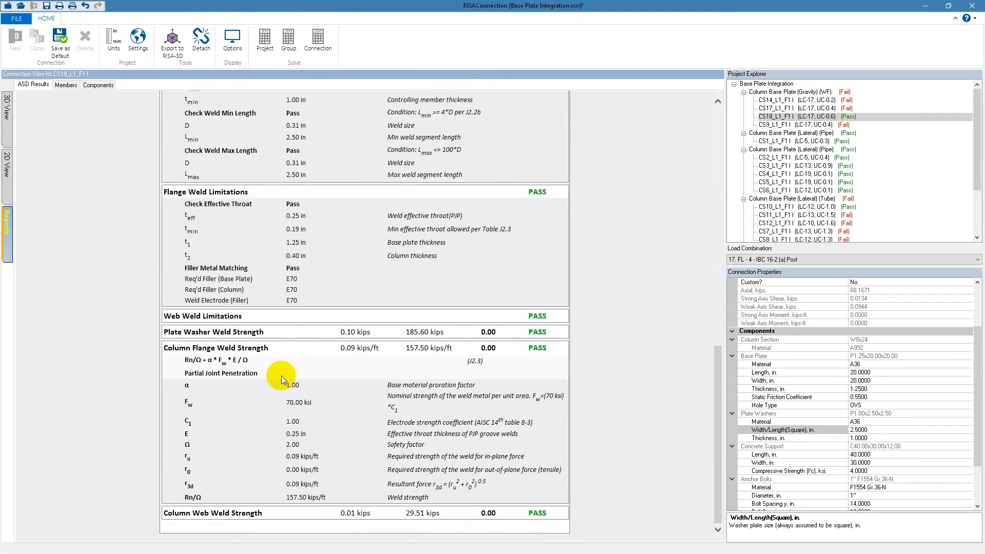
pyautogui.click(293, 332)
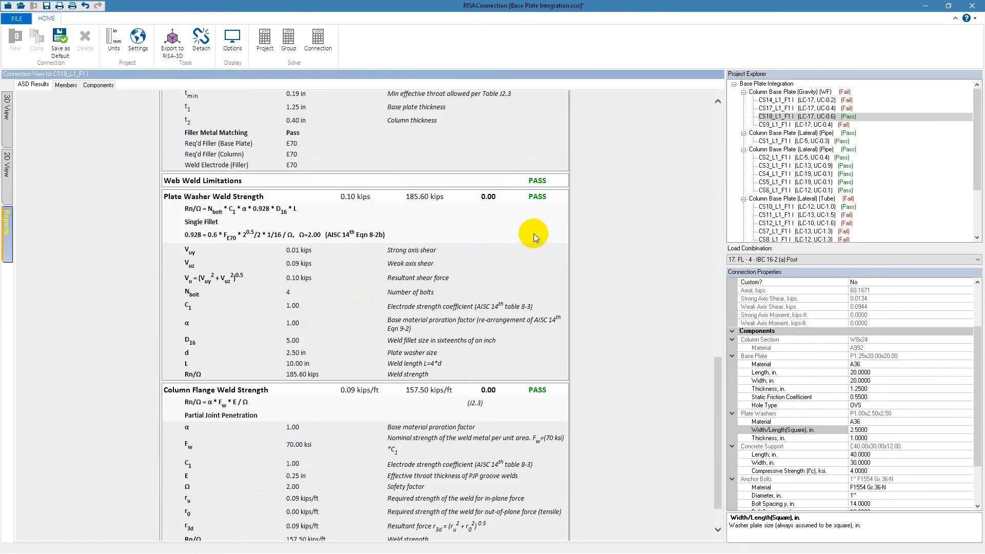
# Select the failing tube connection CS12_L1_F1 and open its results report
pyautogui.click(769, 224)
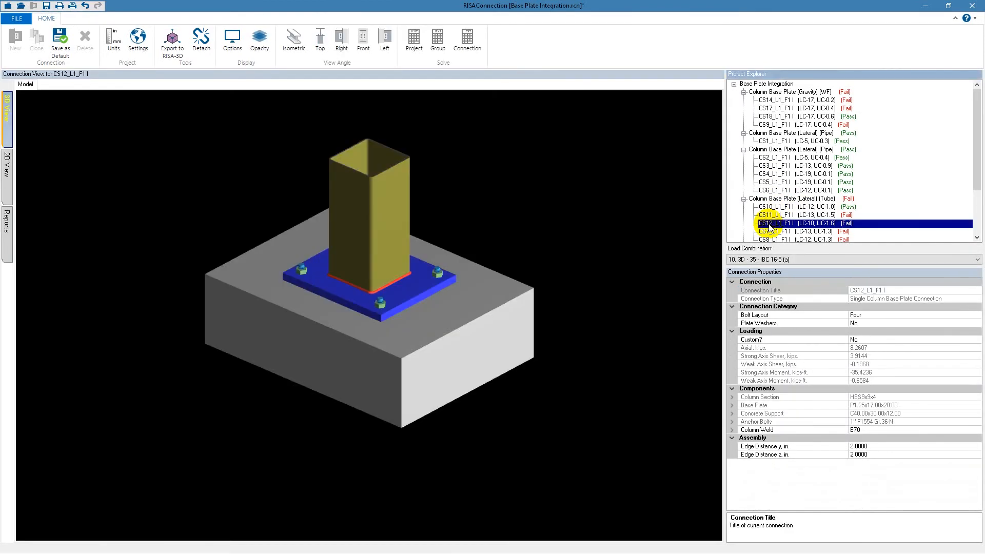
pyautogui.click(675, 317)
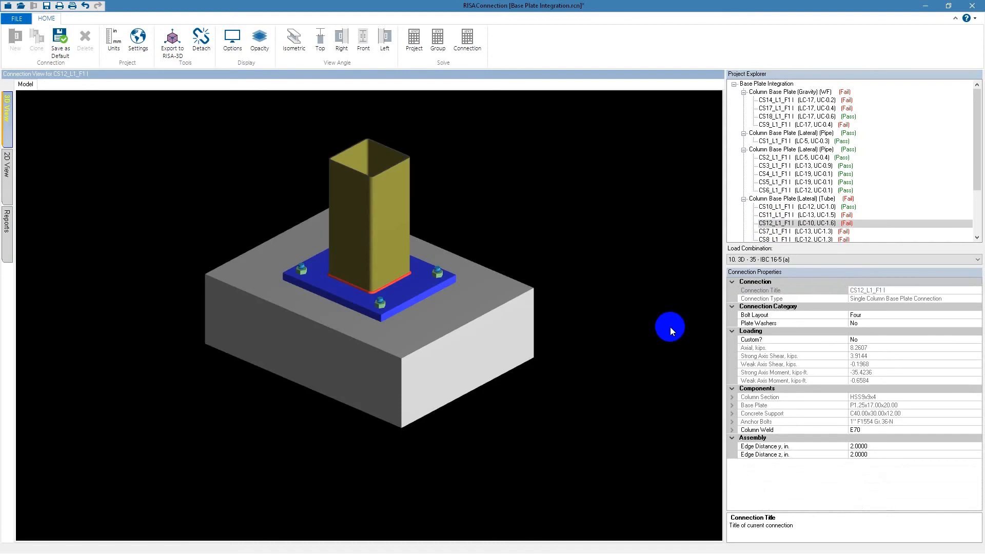
pyautogui.click(794, 223)
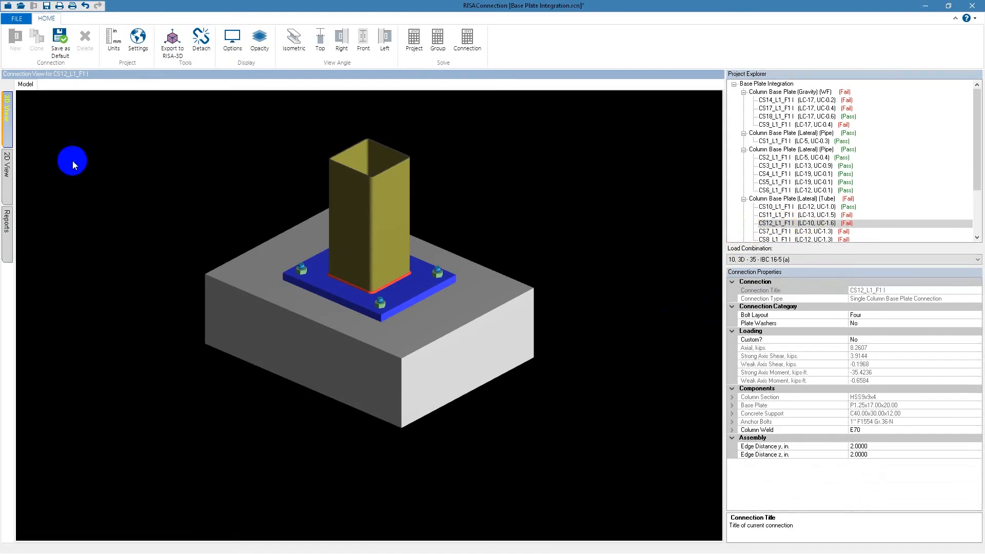
pyautogui.click(7, 220)
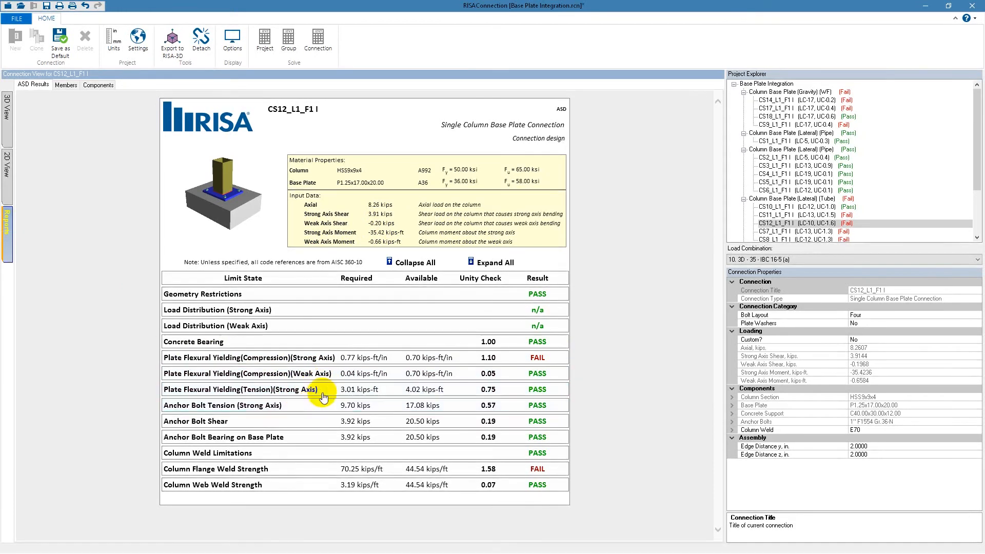
# Examine the Anchor Bolt Tension (Strong Axis) and Anchor Bolt Shear details in the CS12_L1_F1 report, and collapse them again
pyautogui.click(287, 407)
pyautogui.scroll(-3, 287, 407)
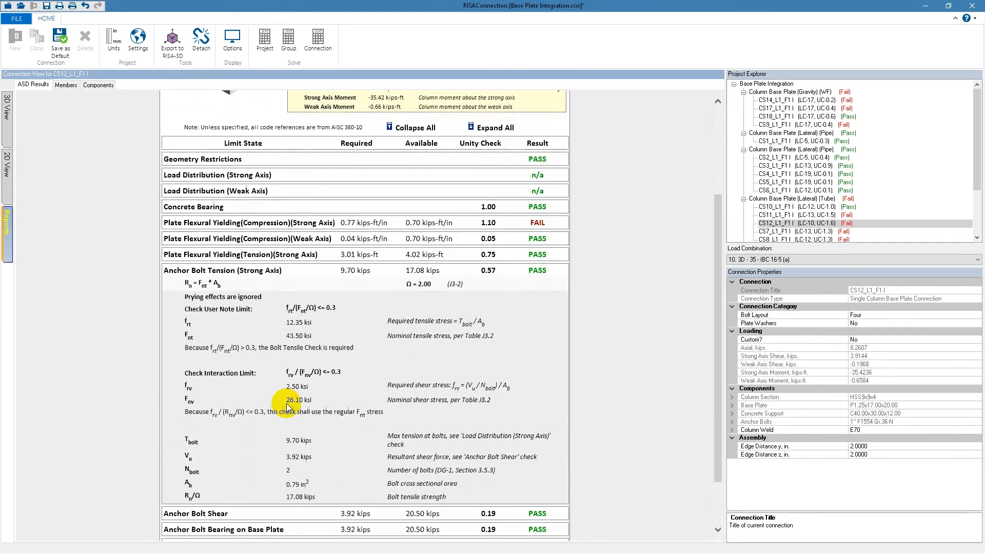
pyautogui.click(312, 272)
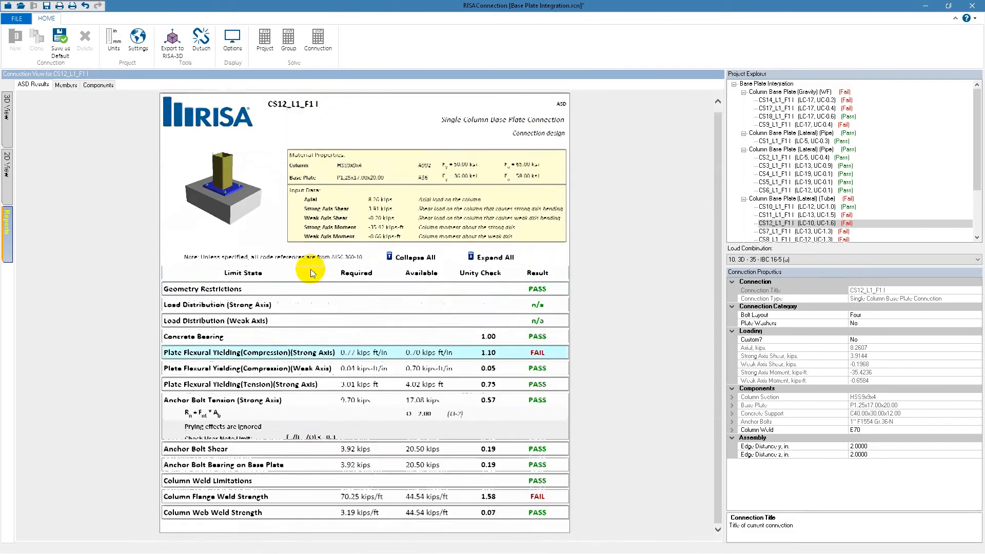
pyautogui.click(287, 426)
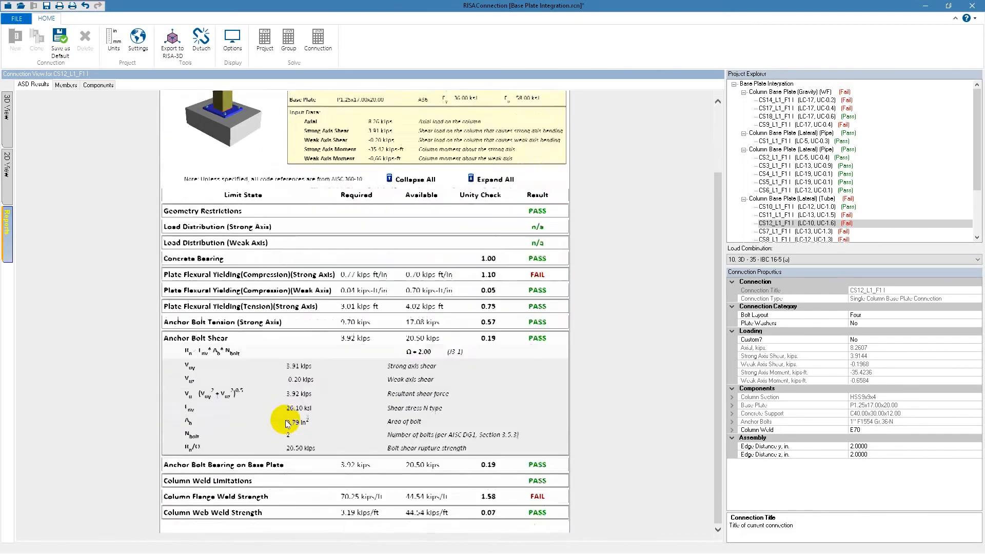
pyautogui.click(302, 341)
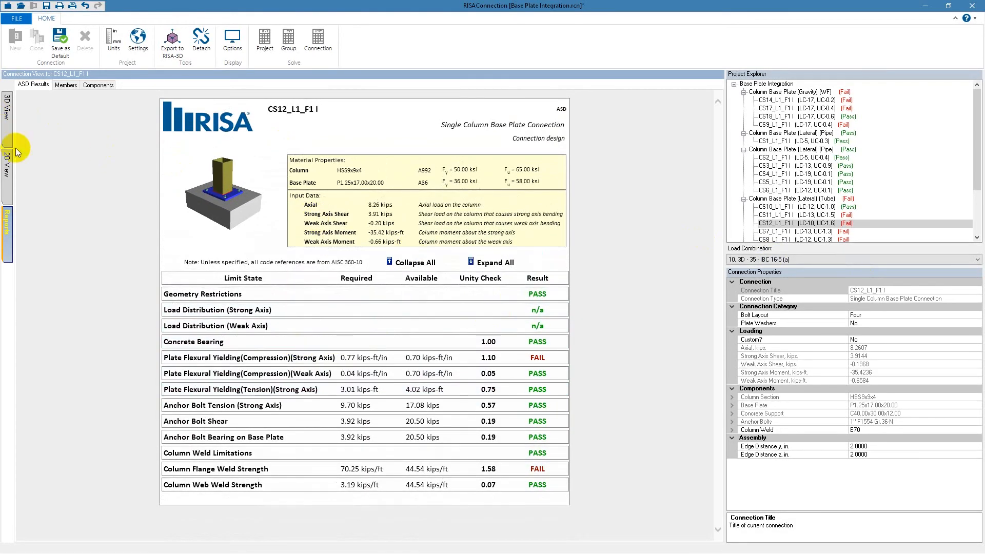
# Show CS12_L1_F1 in 3D and try a bolt layout of Six with the Weak Axis layout option
pyautogui.click(8, 118)
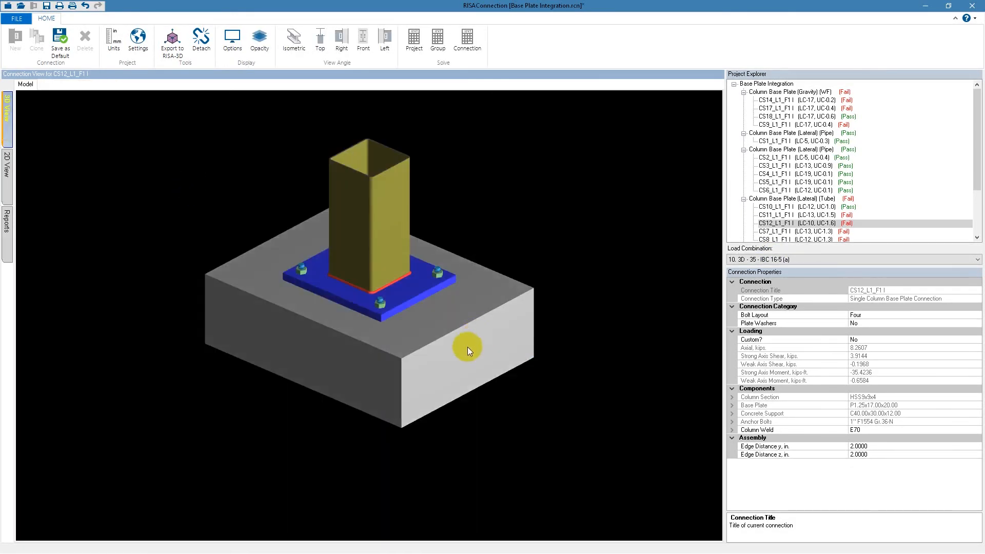
pyautogui.moveTo(433, 358)
pyautogui.mouseDown()
pyautogui.moveTo(405, 385)
pyautogui.moveTo(469, 352)
pyautogui.moveTo(460, 348)
pyautogui.moveTo(439, 368)
pyautogui.moveTo(448, 367)
pyautogui.mouseUp()
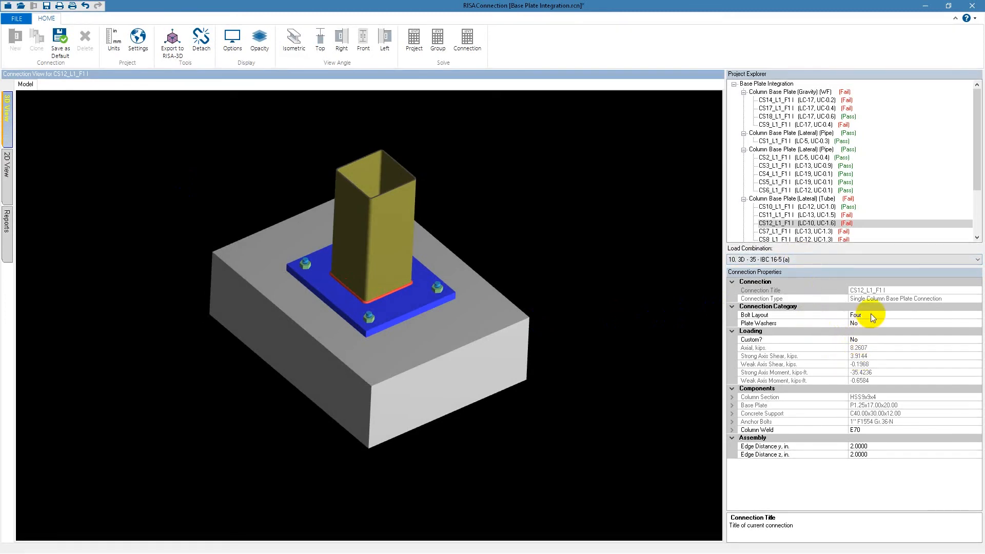
pyautogui.click(975, 318)
pyautogui.click(977, 316)
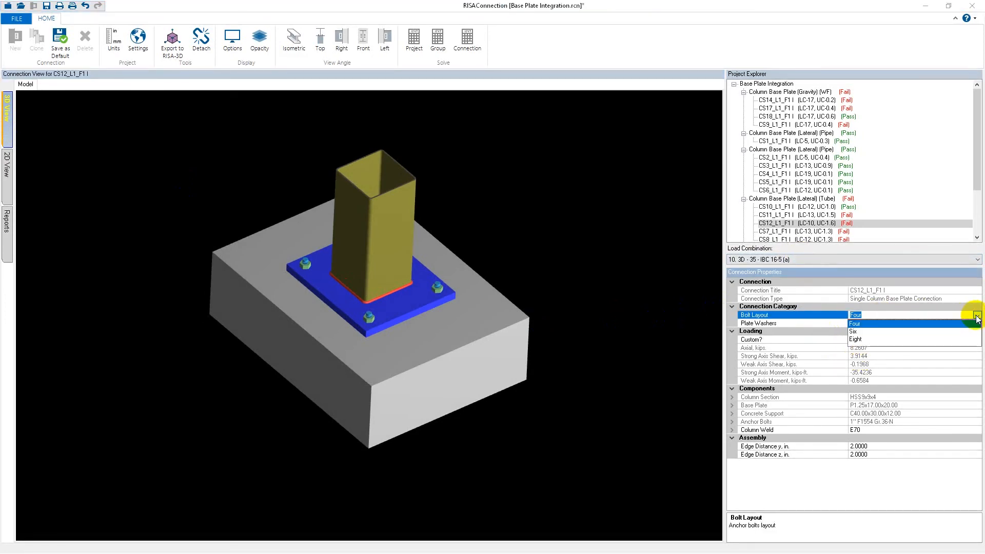
pyautogui.click(856, 331)
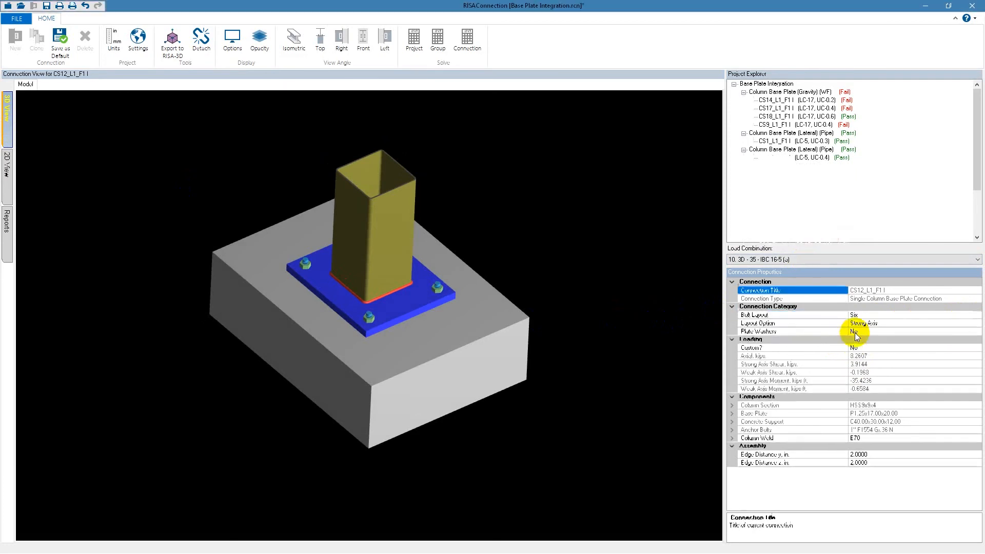
pyautogui.click(936, 323)
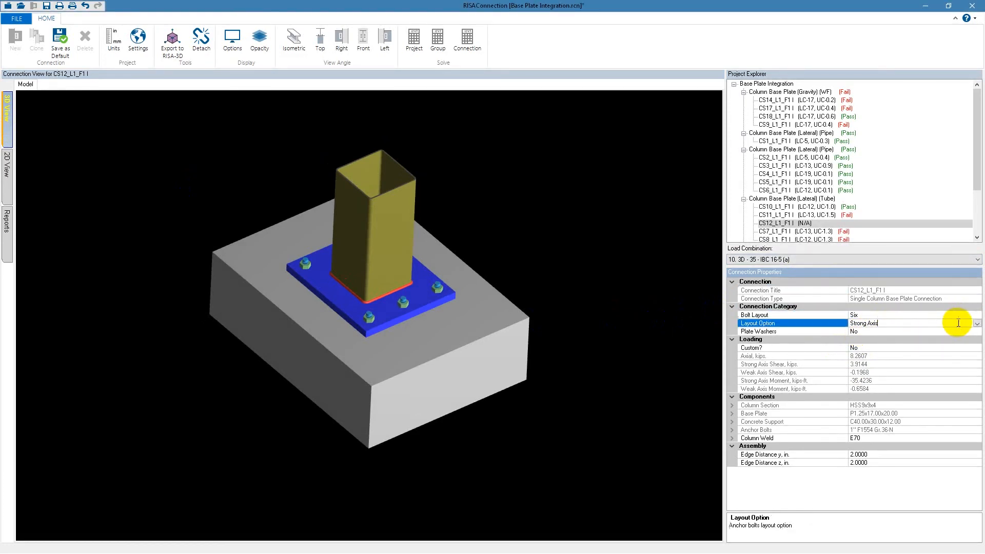
pyautogui.click(977, 324)
pyautogui.click(918, 339)
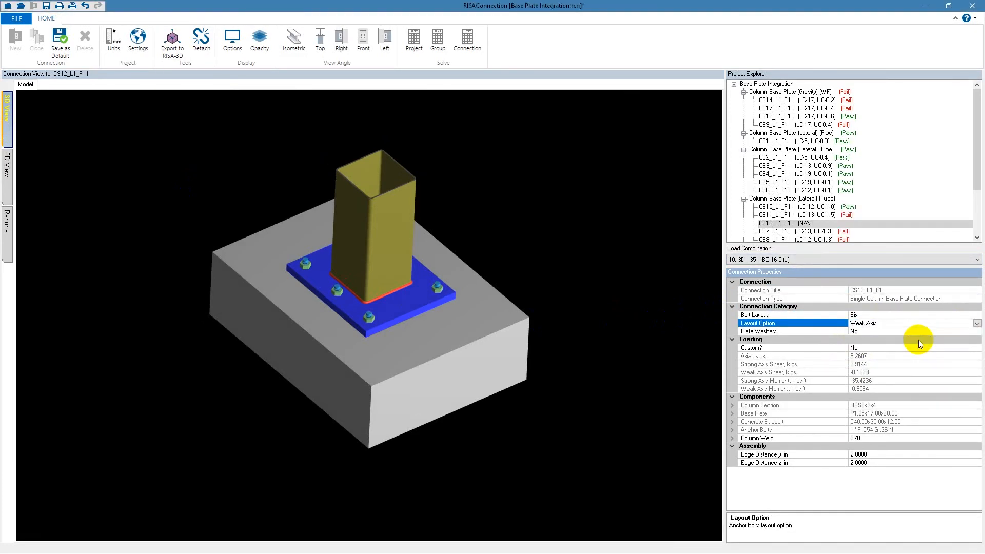
# Set the CS12_L1_F1 bolt layout to Eight and inspect the anchor bolts from several angles in 3D
pyautogui.click(977, 315)
pyautogui.click(977, 315)
pyautogui.click(866, 339)
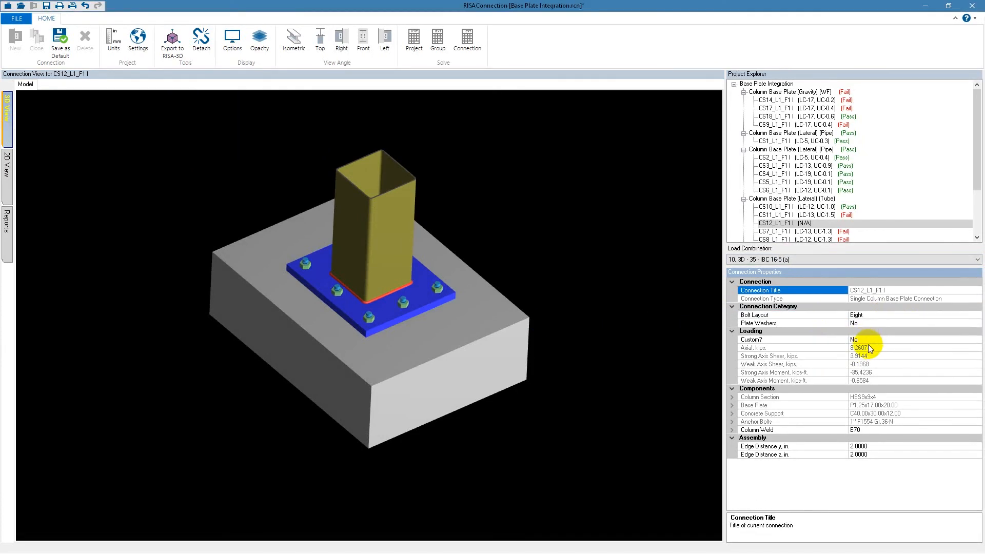
pyautogui.moveTo(374, 377); pyautogui.dragTo(451, 360)
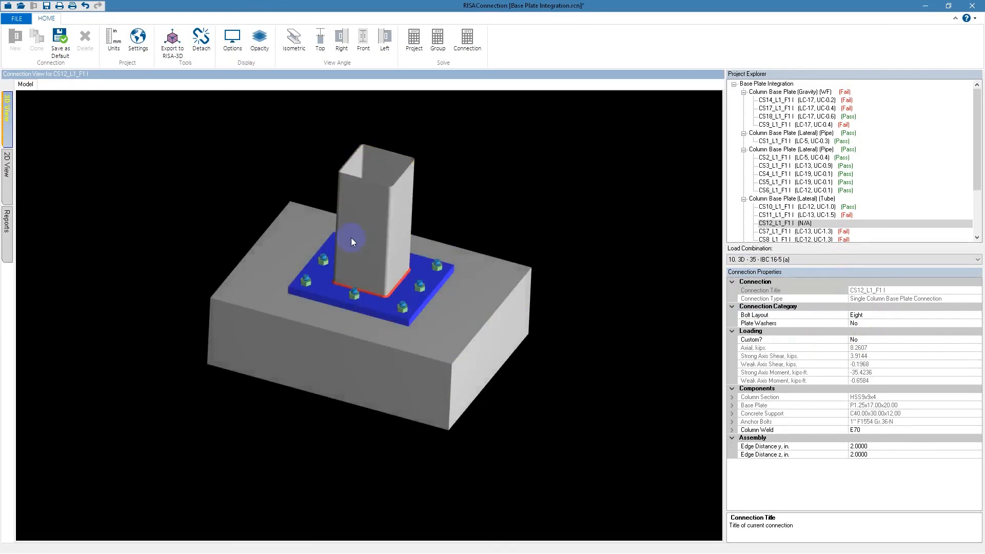
pyautogui.moveTo(528, 396); pyautogui.dragTo(428, 392)
pyautogui.moveTo(476, 275); pyautogui.dragTo(510, 279)
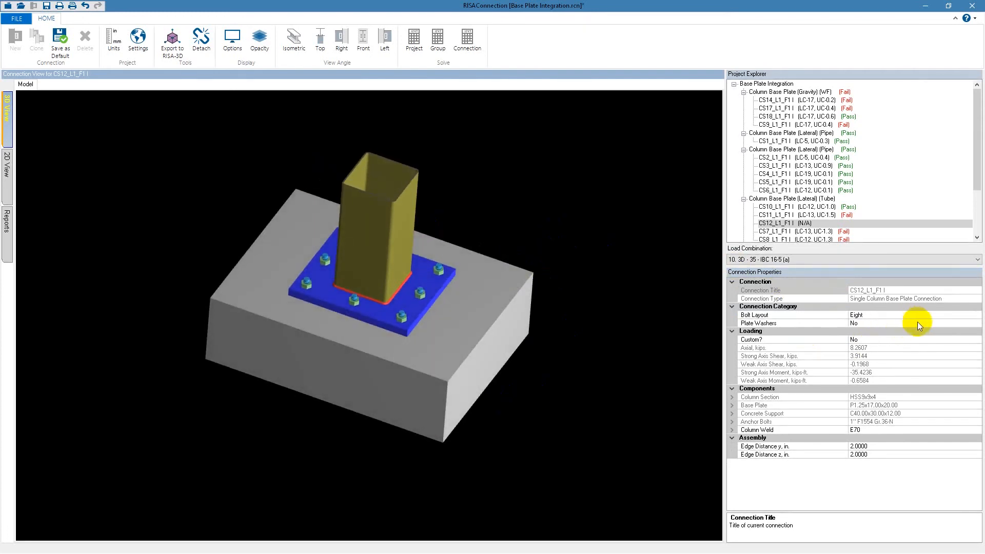
# Try plate washers on the eight-bolt CS12_L1_F1 connection, inspect them in 3D, and turn them off again
pyautogui.click(954, 323)
pyautogui.click(976, 323)
pyautogui.click(879, 331)
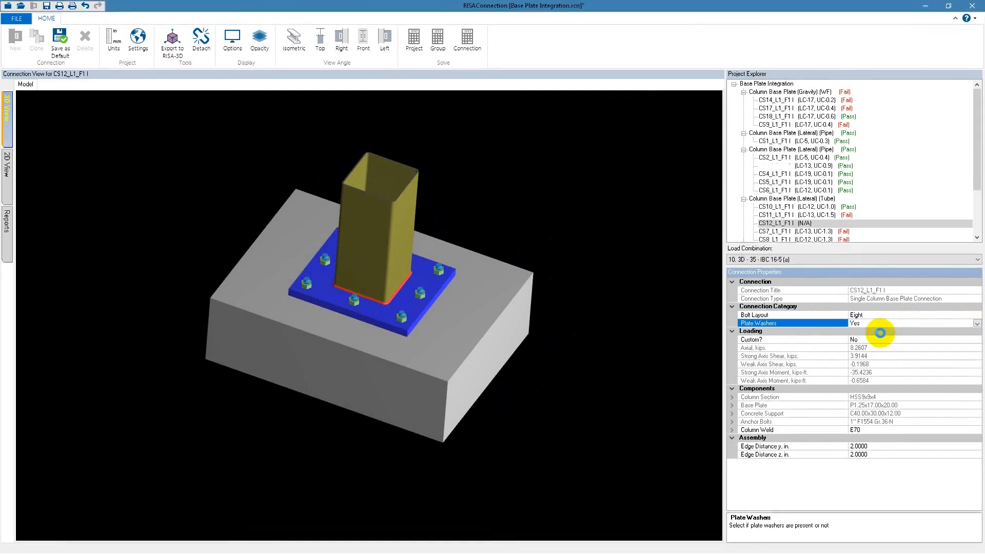
pyautogui.moveTo(349, 374); pyautogui.dragTo(318, 350)
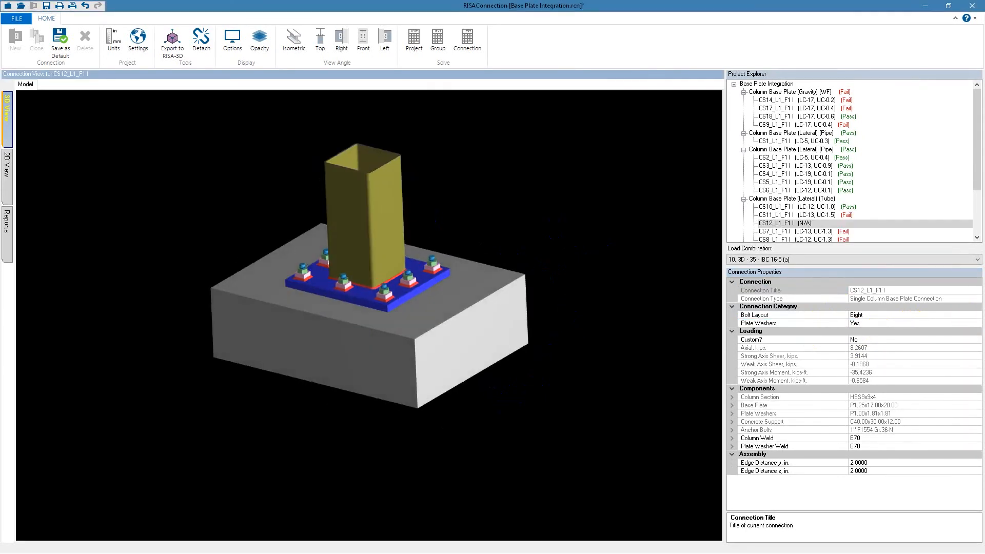
pyautogui.click(977, 324)
pyautogui.click(977, 324)
pyautogui.click(908, 337)
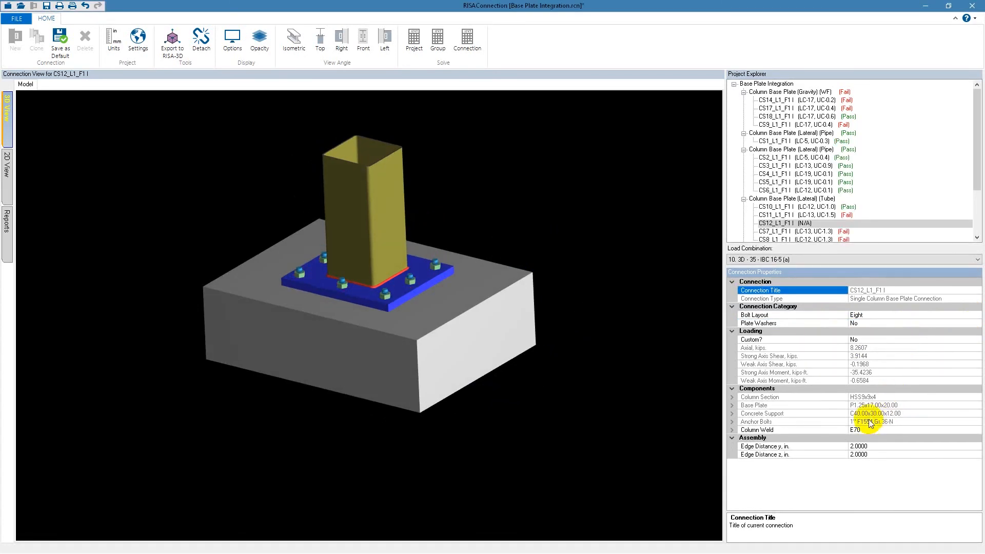
# Set the bolt edge distance in the y direction to 1.5 in from the 2D top view and solve the CS12_L1_F1 connection
pyautogui.click(8, 169)
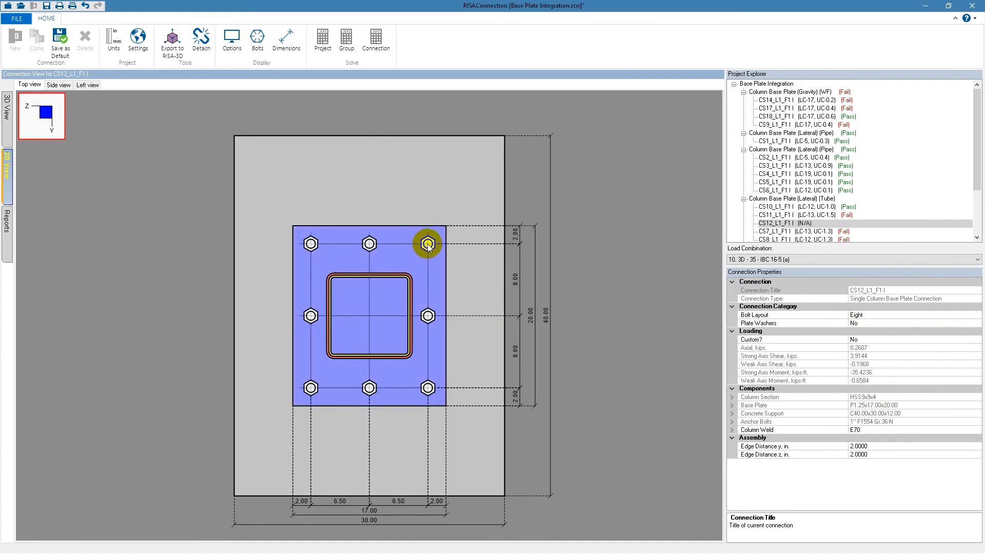
pyautogui.click(515, 238)
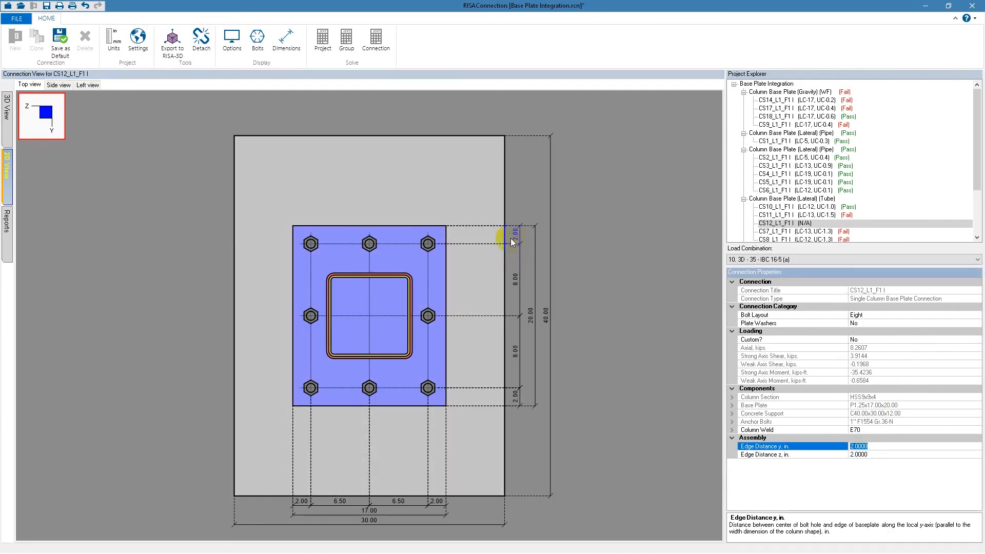
pyautogui.write('1.5')
pyautogui.press('Return')
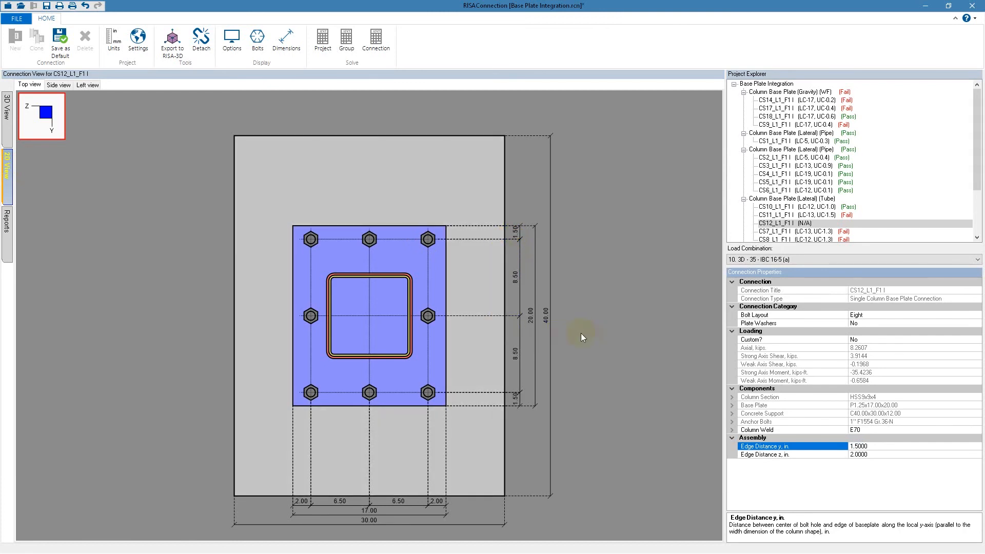
pyautogui.click(474, 37)
pyautogui.click(373, 38)
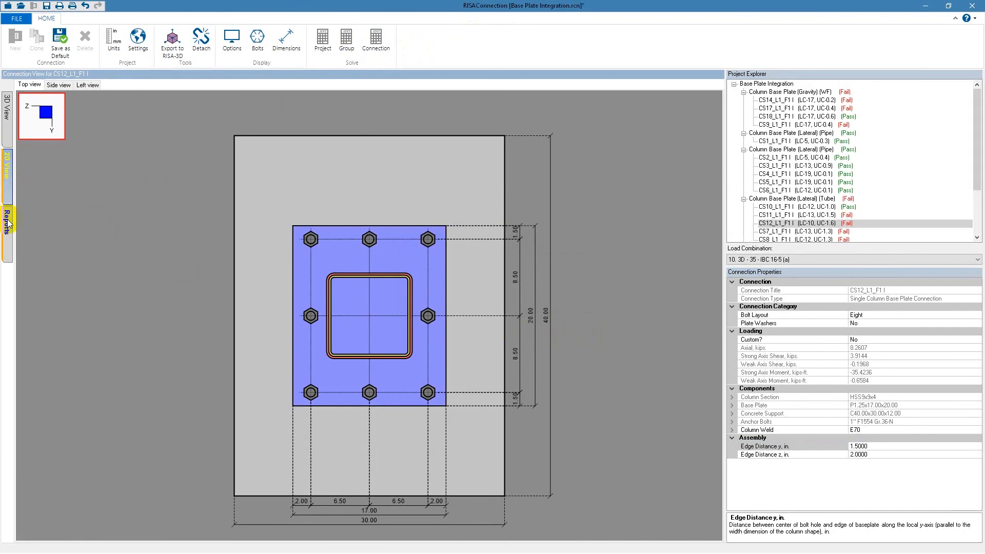
# Open the updated CS12_L1_F1 report and examine the Concrete Bearing calculation details
pyautogui.click(8, 222)
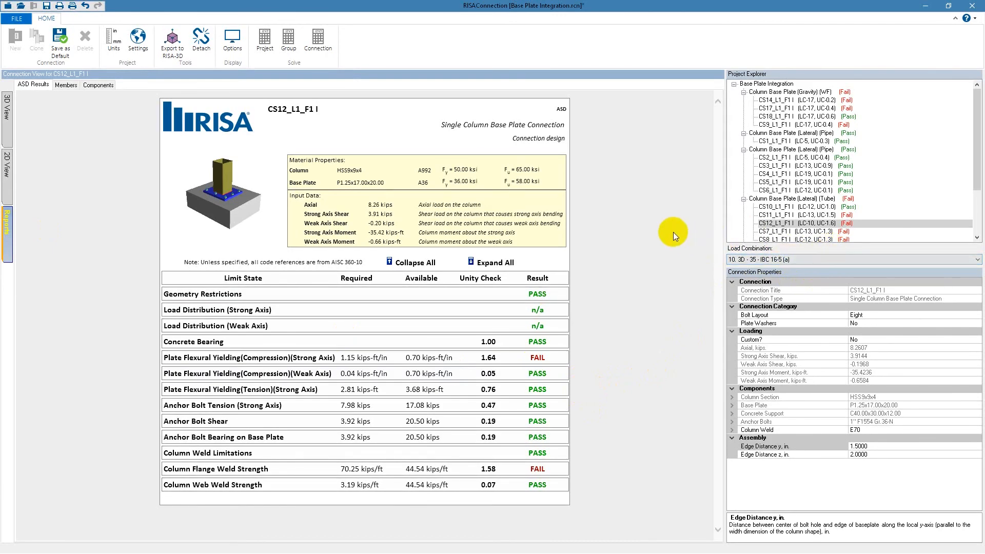
pyautogui.click(254, 344)
pyautogui.scroll(-3, 456, 364)
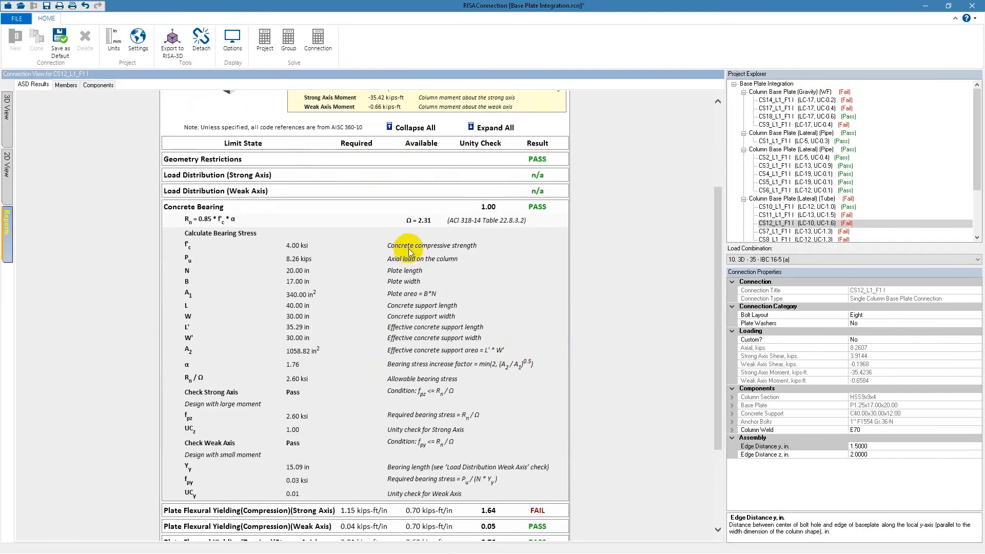